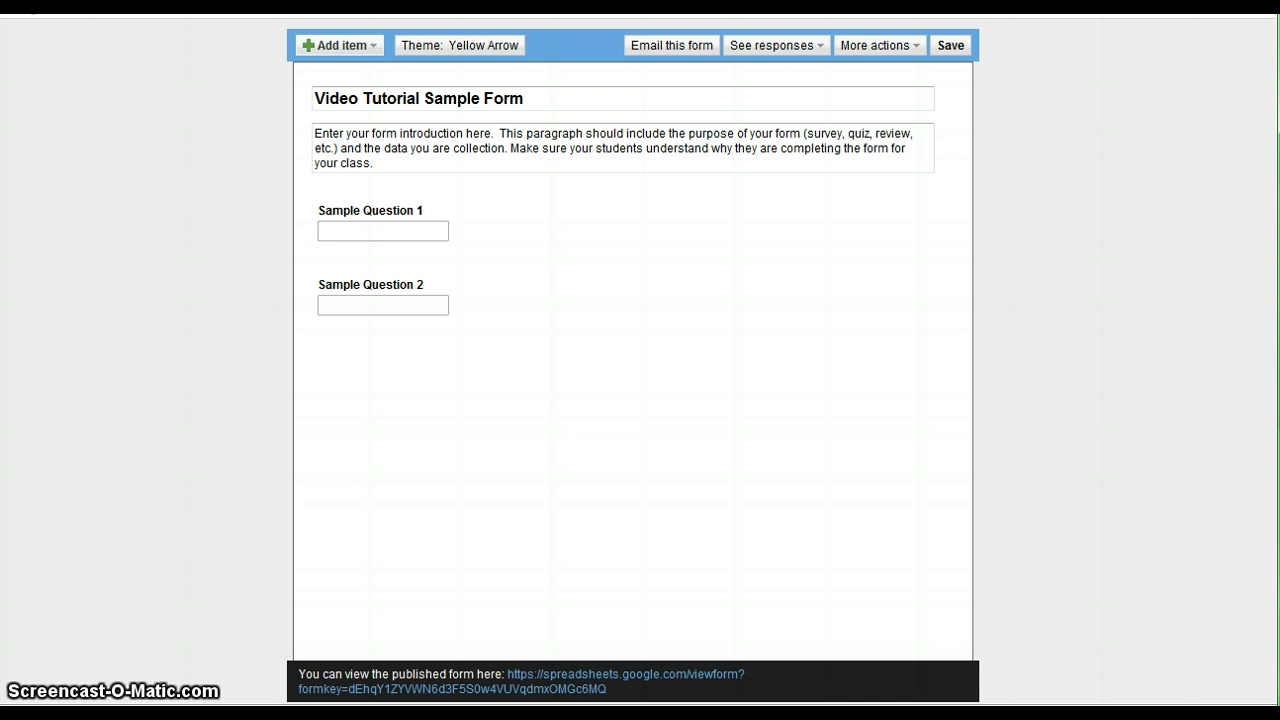
# Bring up the pencil Edit icon for Sample Question 1.
pyautogui.moveTo(470, 218)
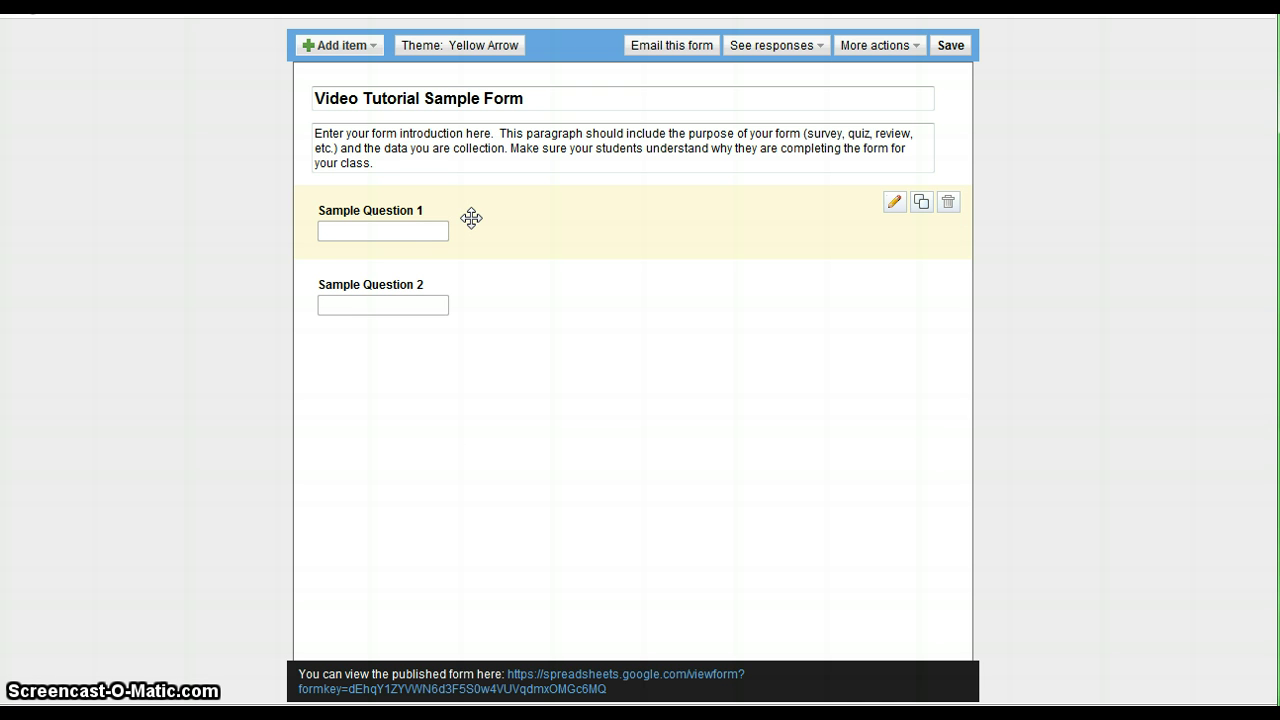
pyautogui.moveTo(526, 317)
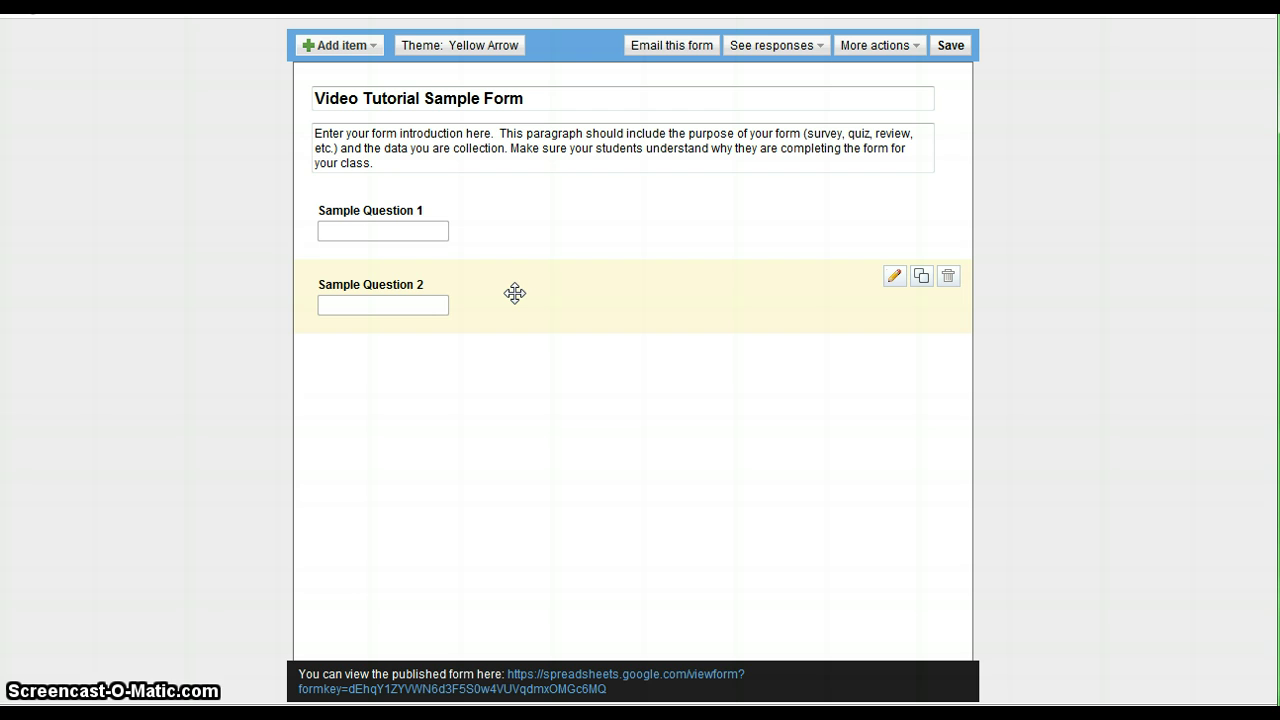
# Retitle the first question 'Name', add help text 'Please enter your first and last name here', and make it required.
pyautogui.moveTo(890, 212)
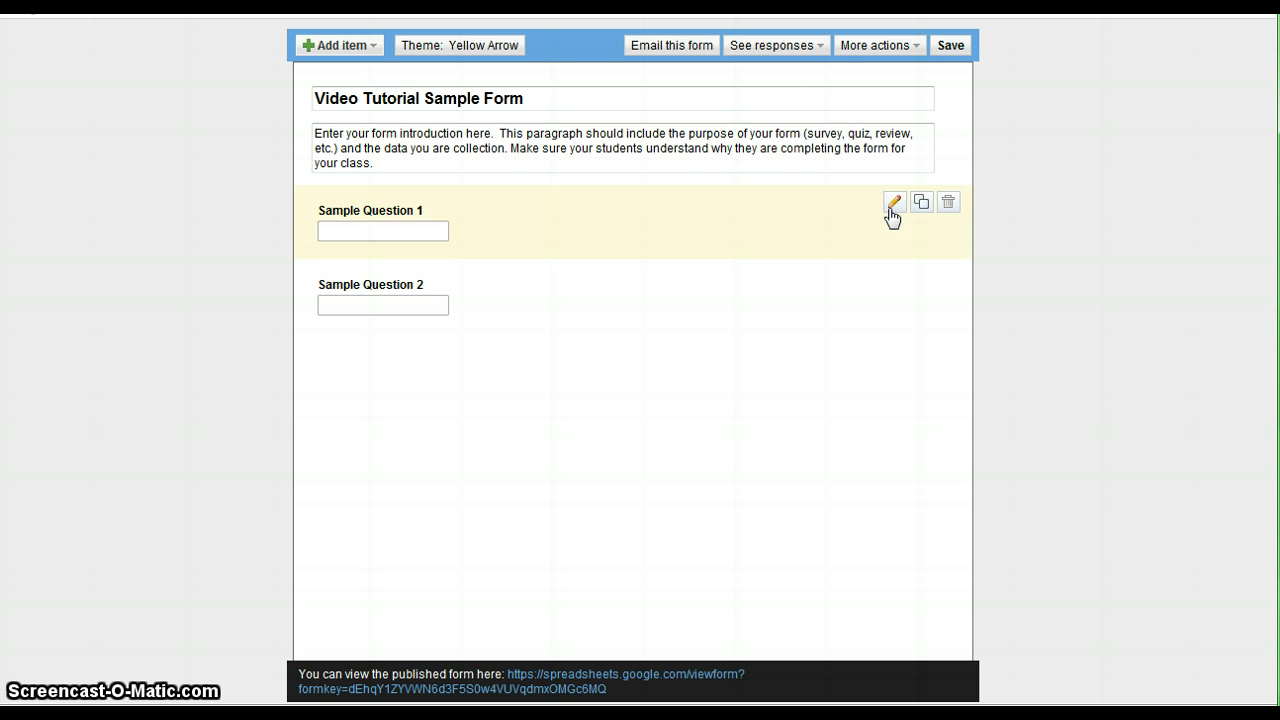
pyautogui.click(893, 205)
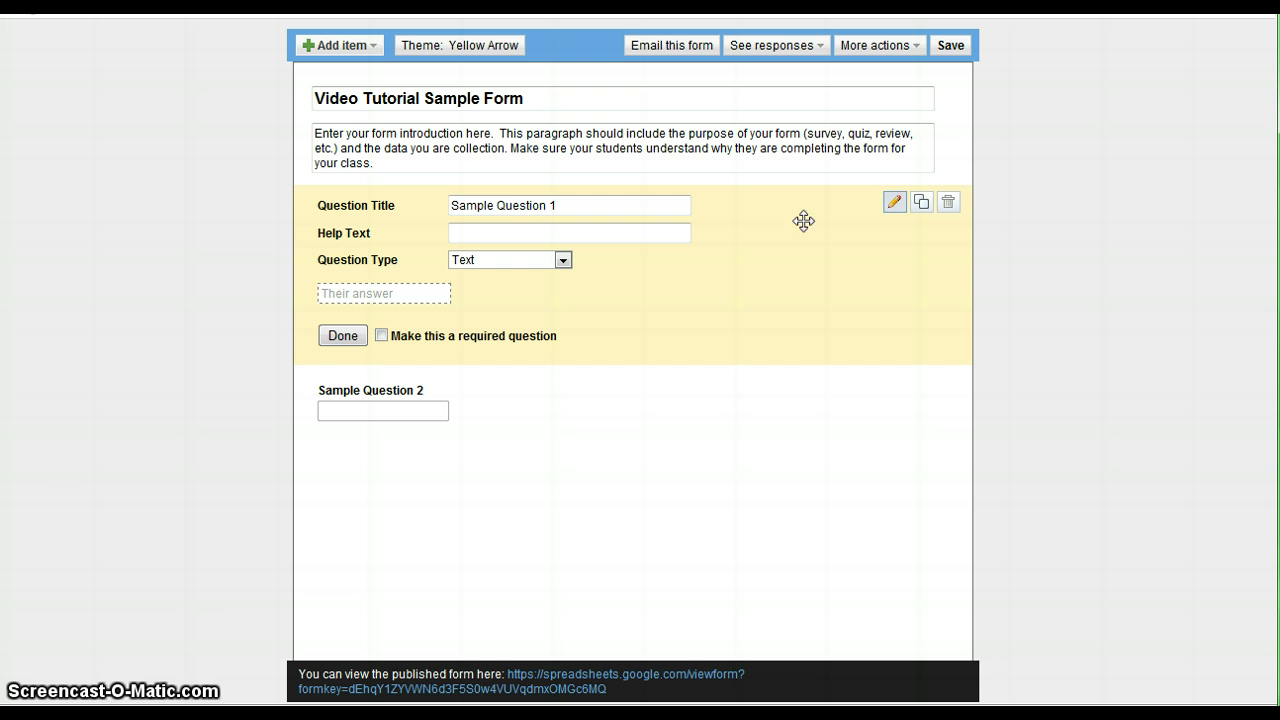
pyautogui.click(678, 207)
pyautogui.click(675, 234)
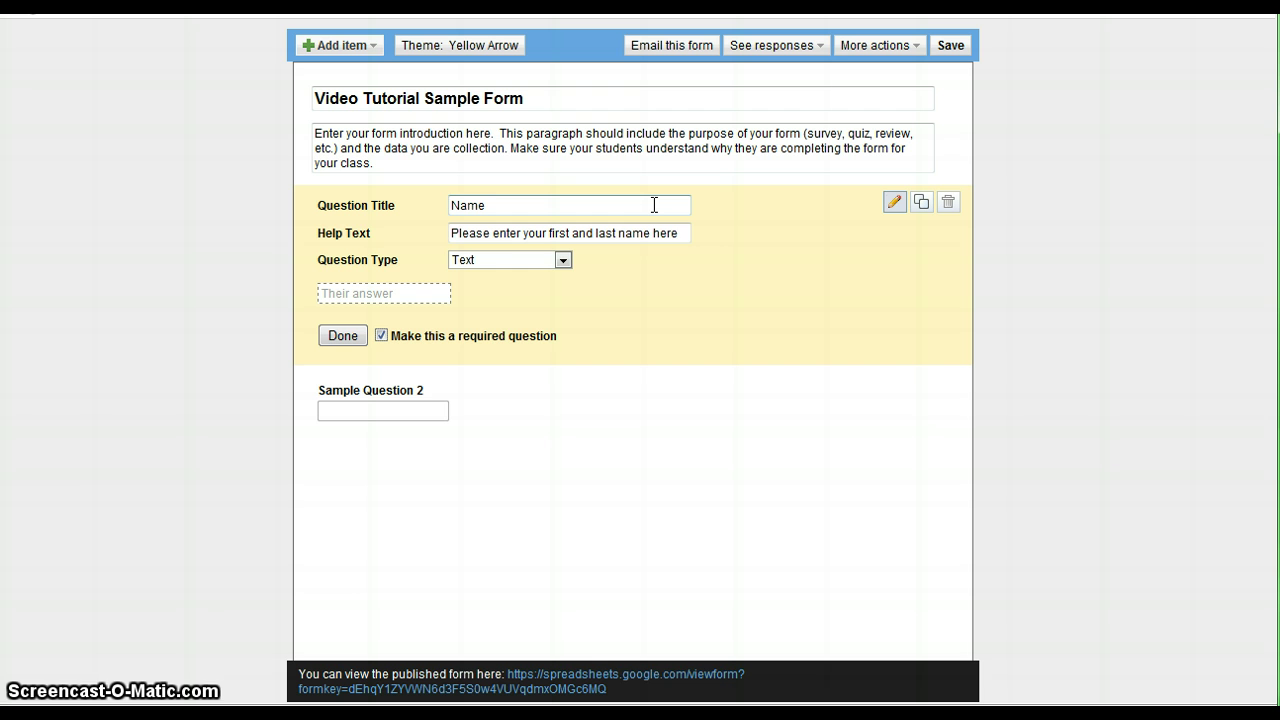
pyautogui.click(685, 234)
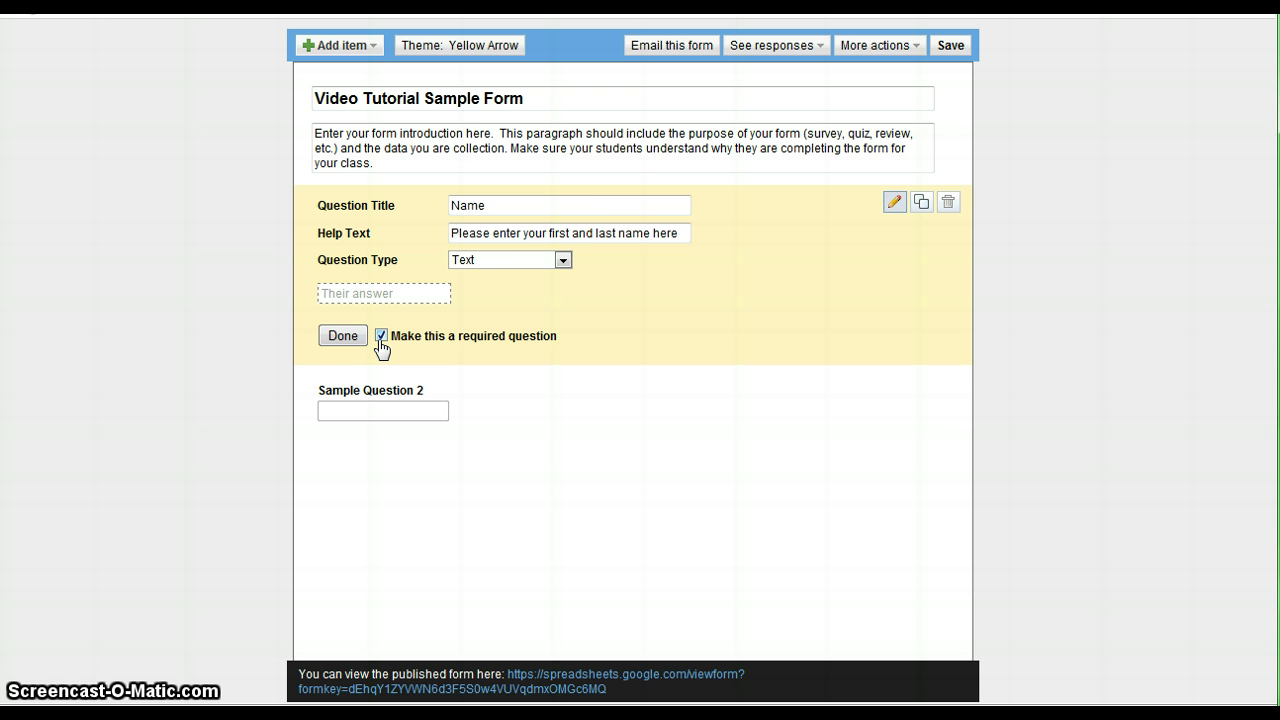
pyautogui.click(341, 338)
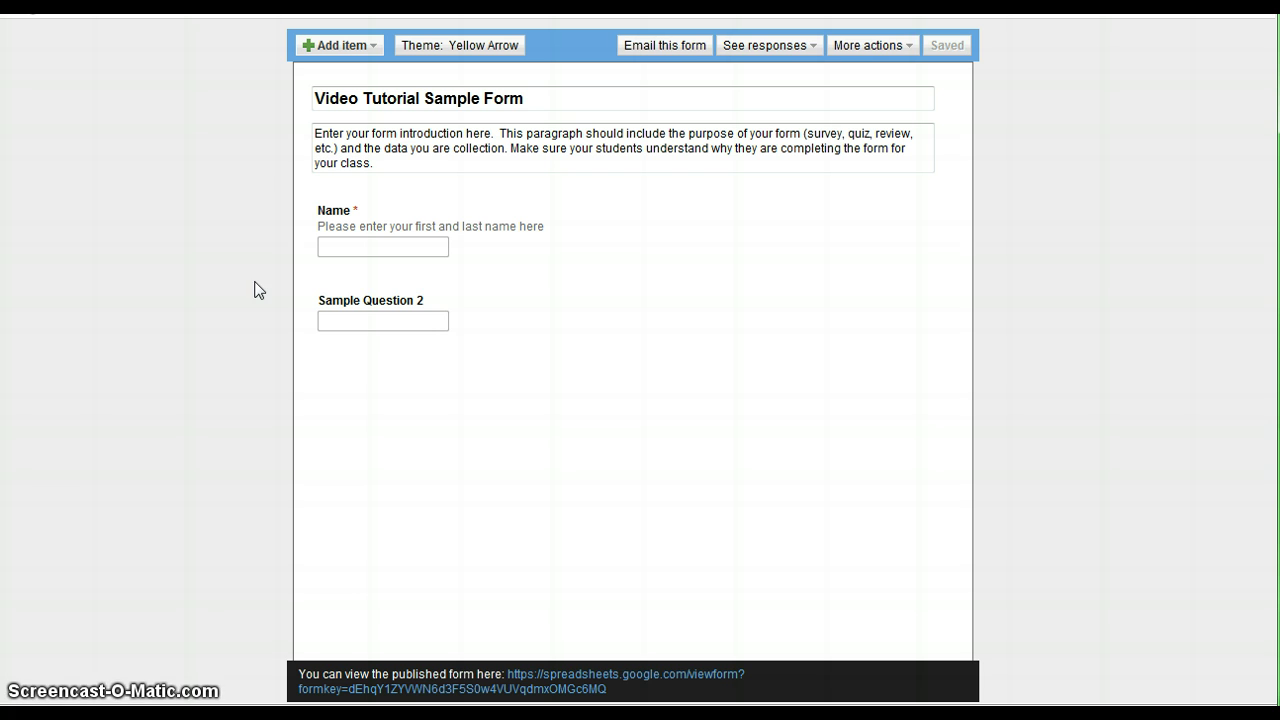
# Make Sample Question 2 a required 'About Me!' paragraph question about favorite pet or home town, and save.
pyautogui.moveTo(903, 317)
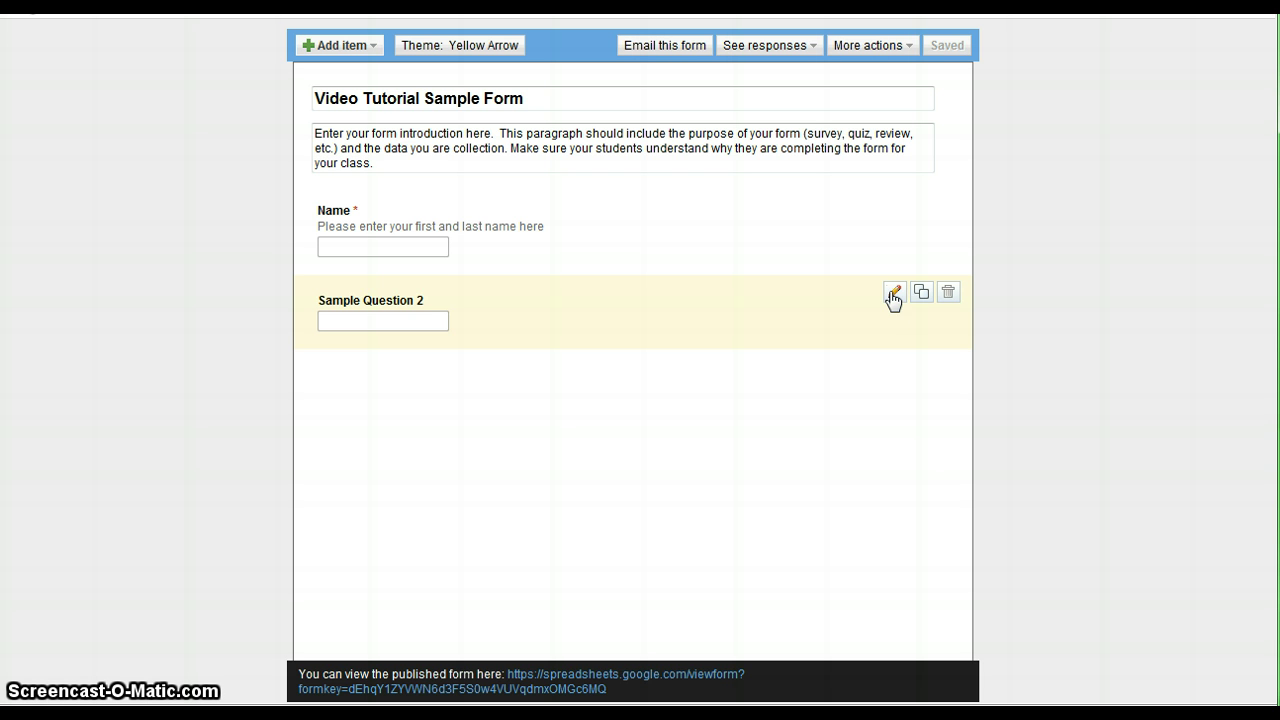
pyautogui.click(896, 298)
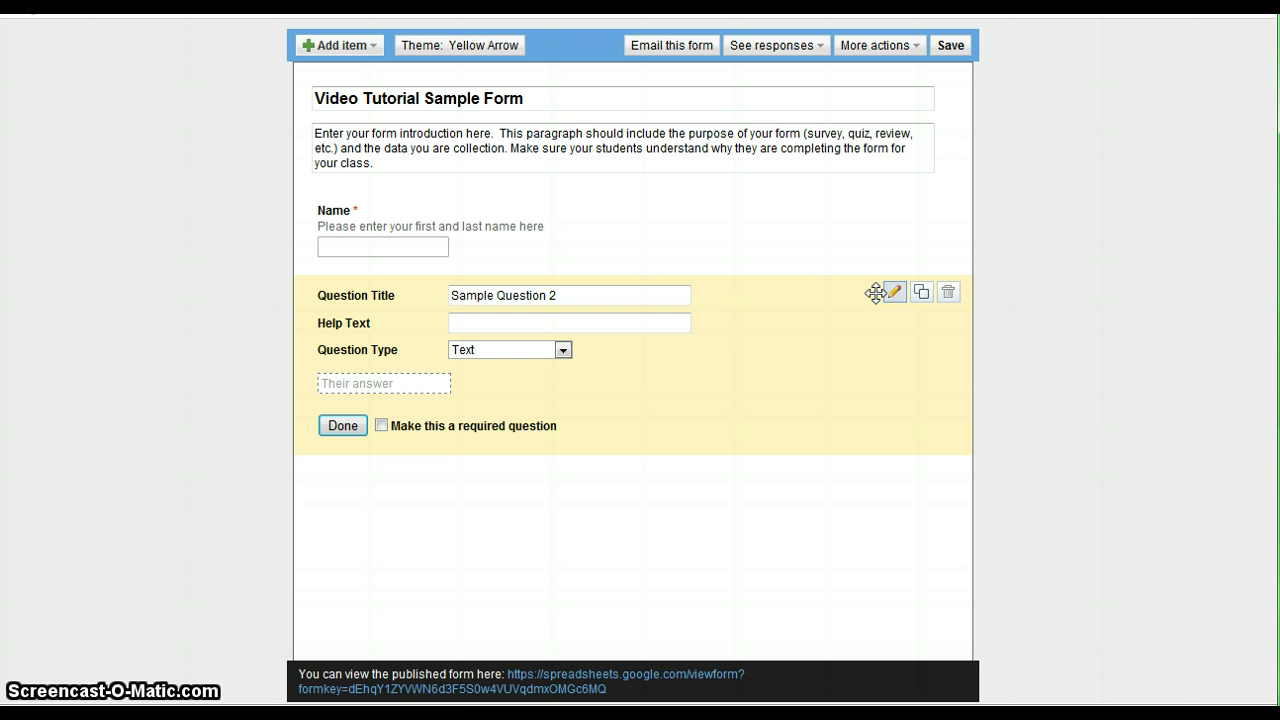
pyautogui.click(566, 352)
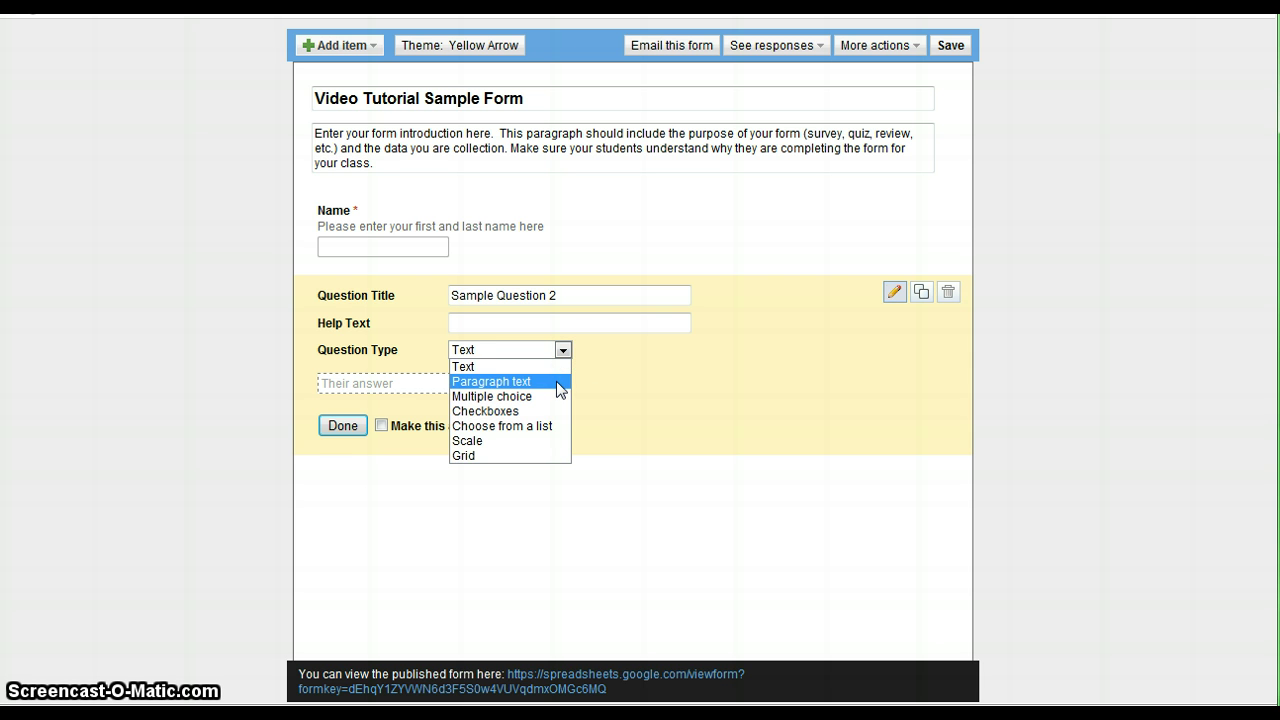
pyautogui.click(556, 381)
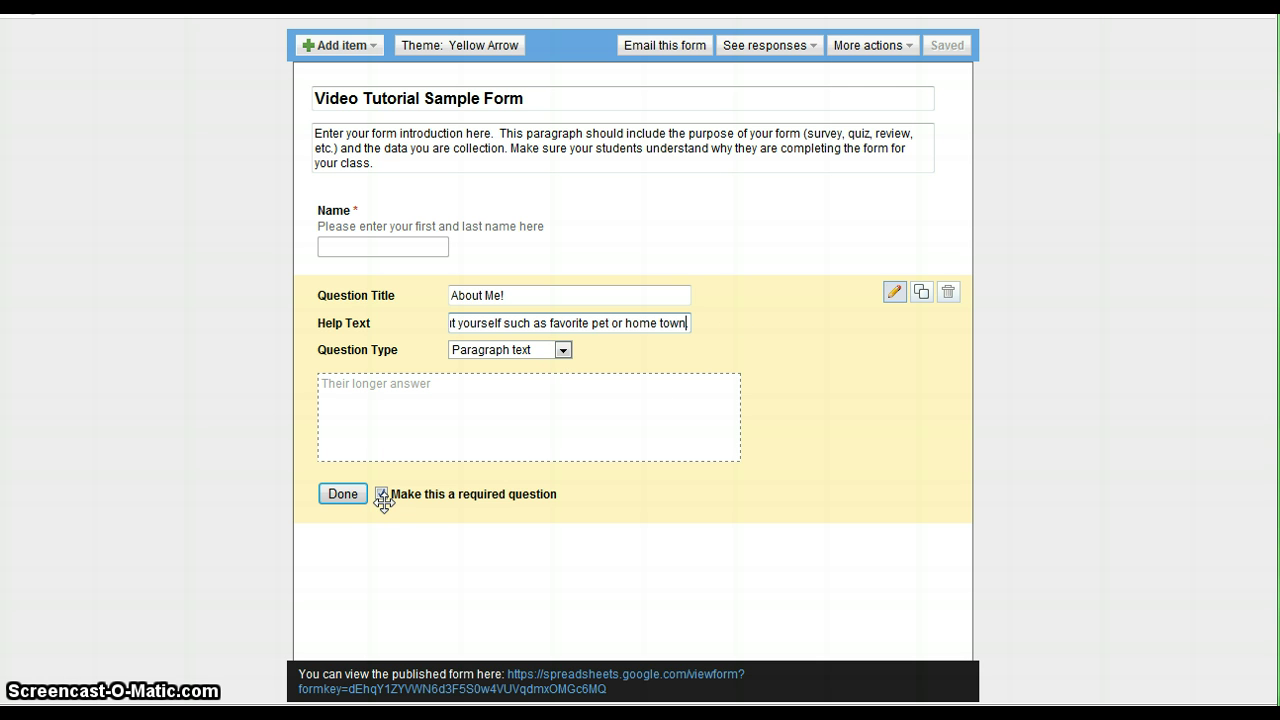
pyautogui.write('.')
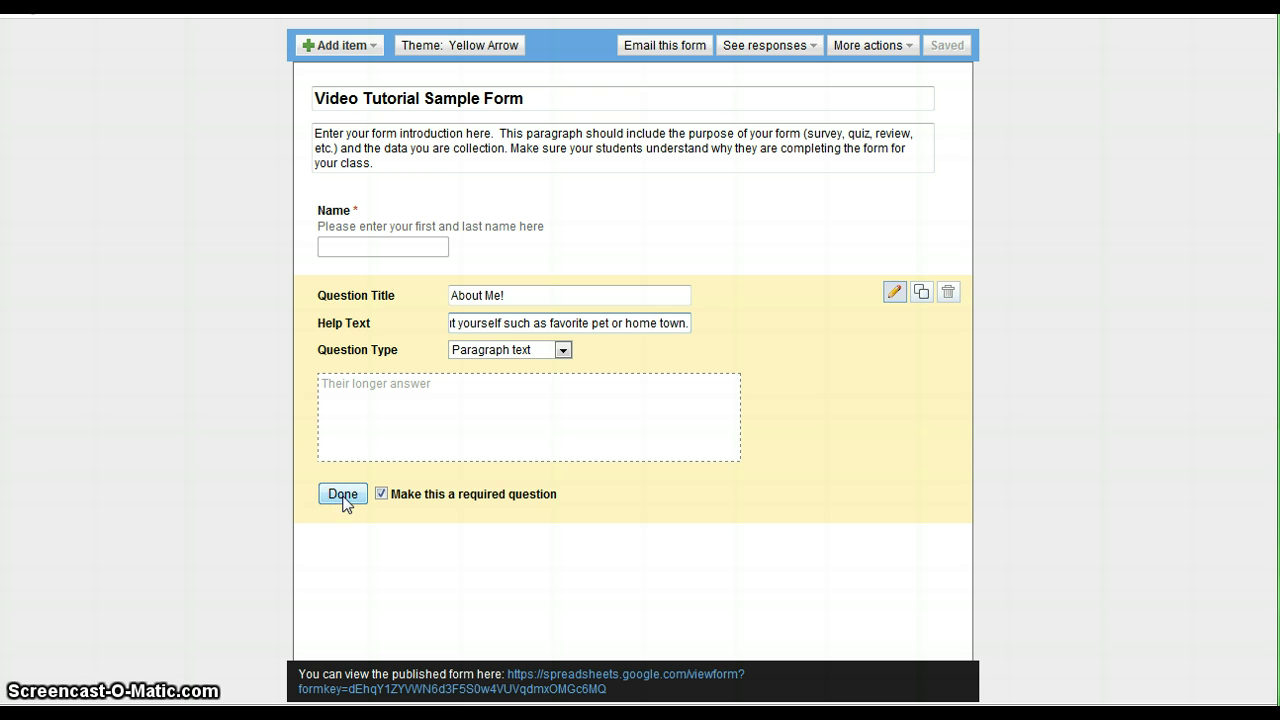
pyautogui.click(343, 494)
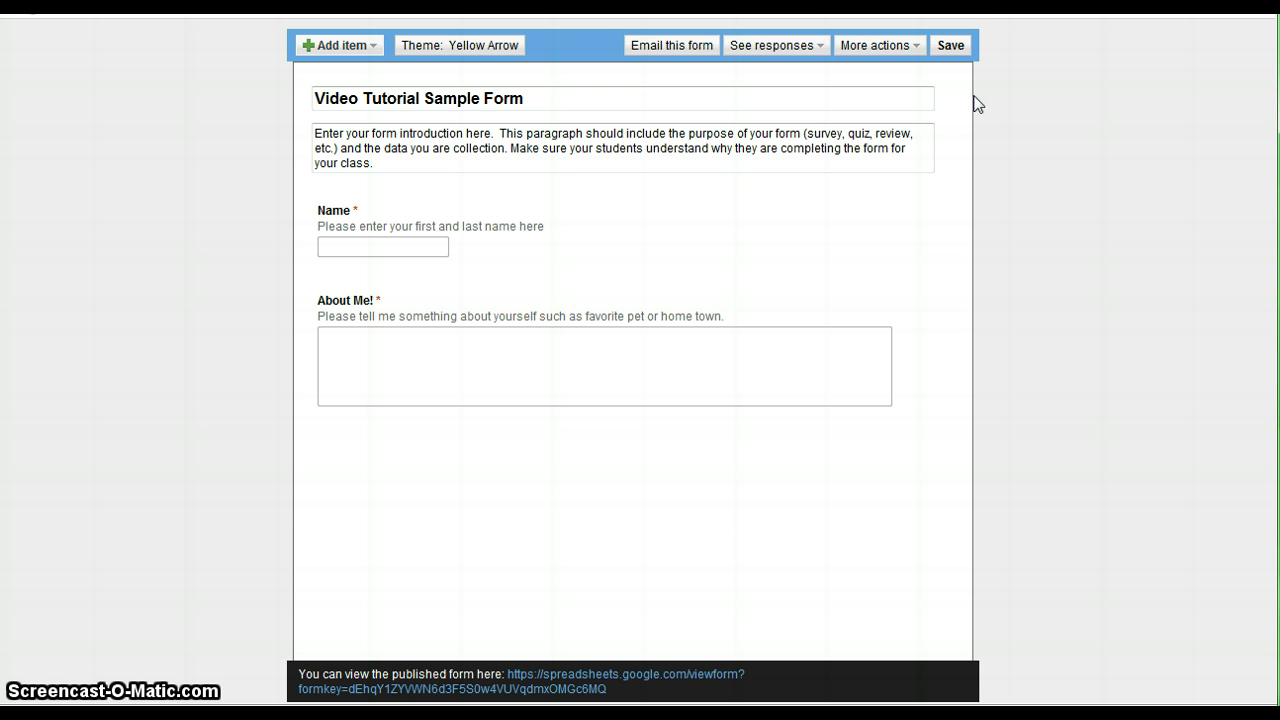
pyautogui.click(949, 46)
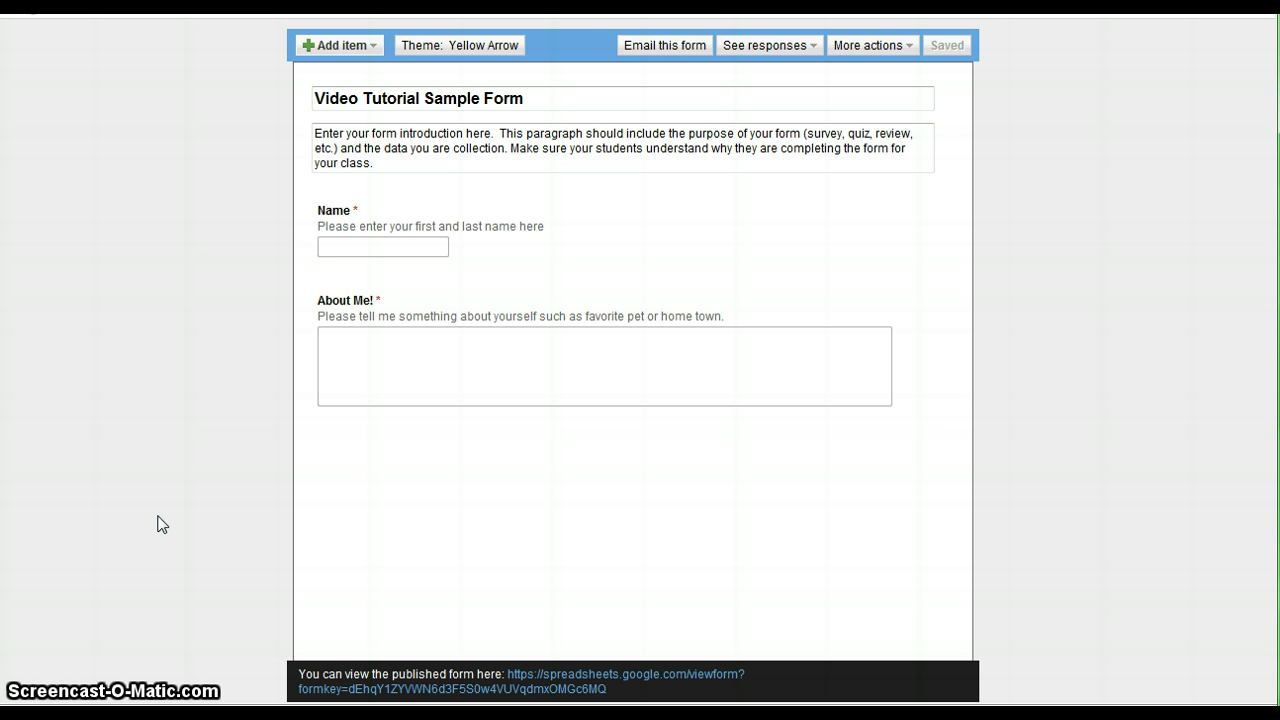
# Add a new multiple-choice question for Program of Study.
pyautogui.click(374, 50)
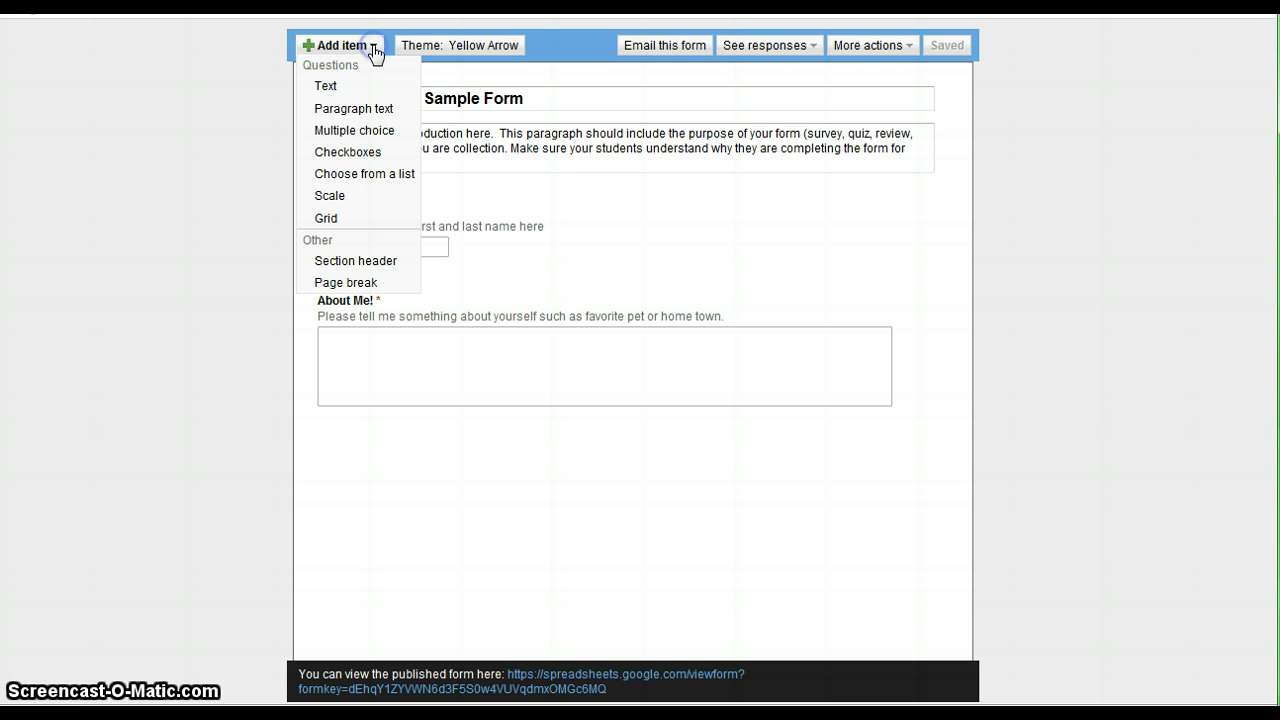
pyautogui.click(374, 131)
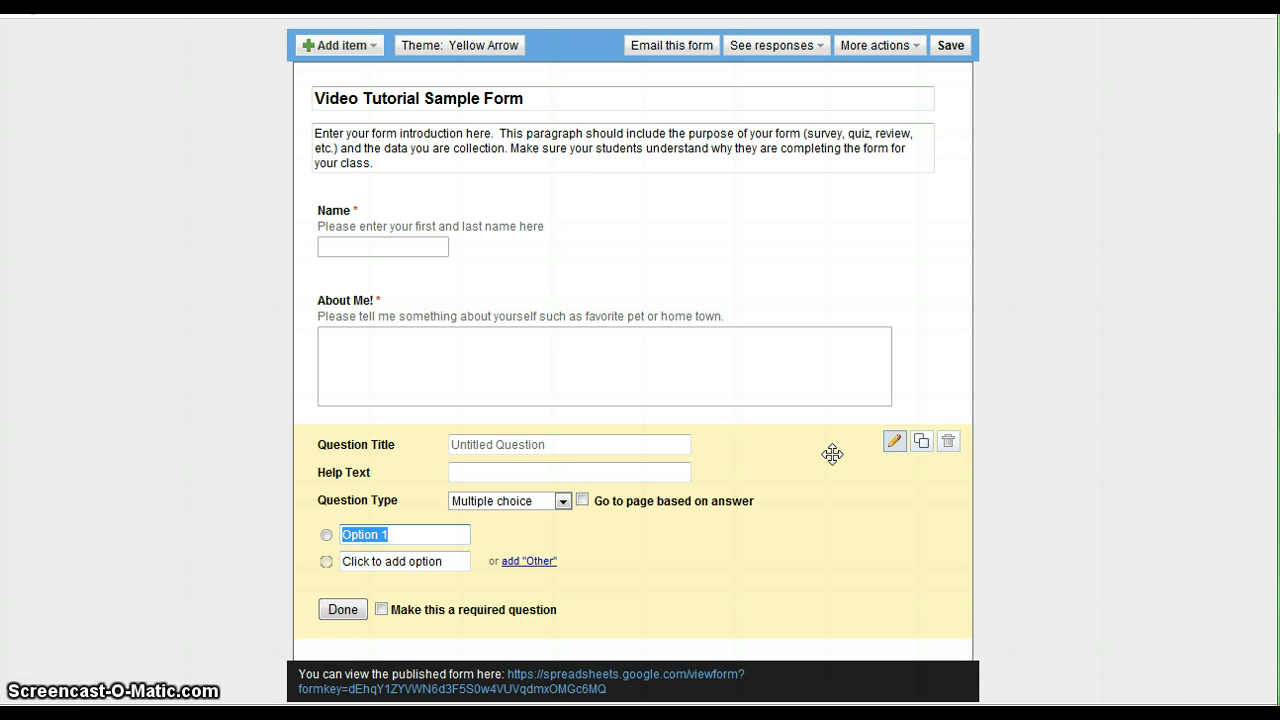
pyautogui.moveTo(832, 454)
pyautogui.mouseDown()
pyautogui.moveTo(834, 294)
pyautogui.moveTo(851, 449)
pyautogui.mouseUp()
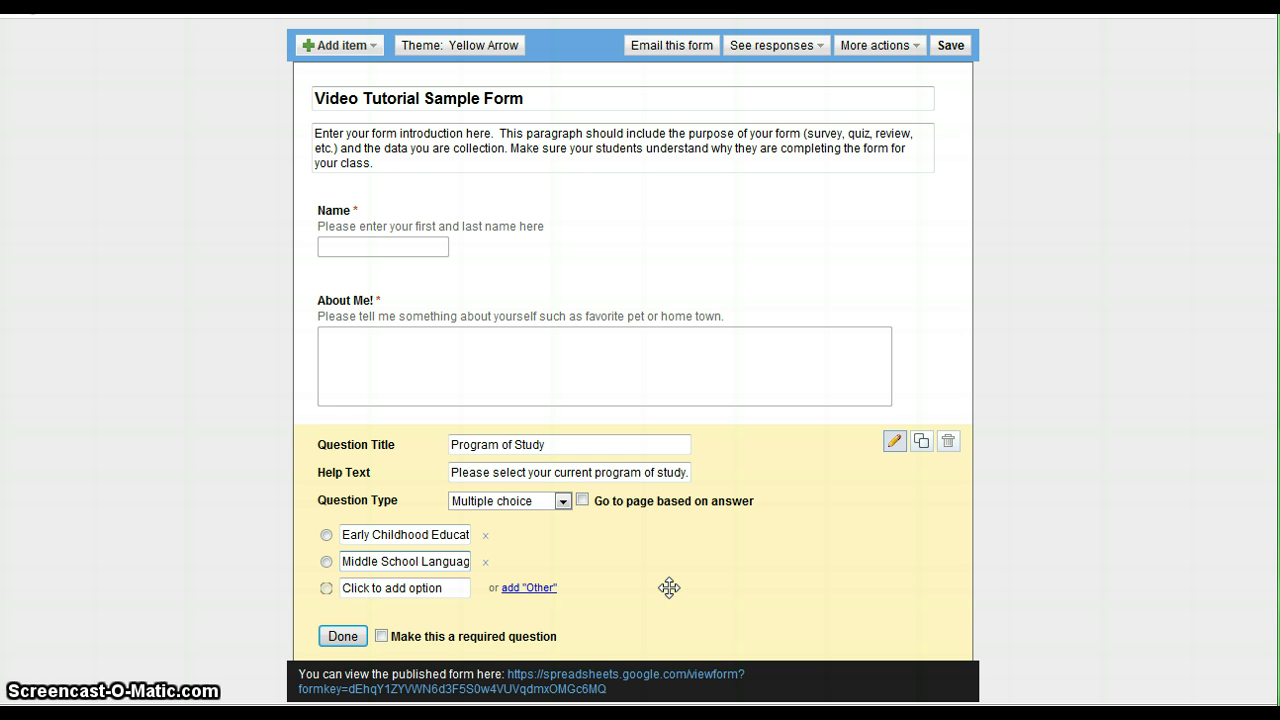
# Add the options 'High School Math' and 'Biology' plus an Other choice, then finish the question.
pyautogui.press('Return')
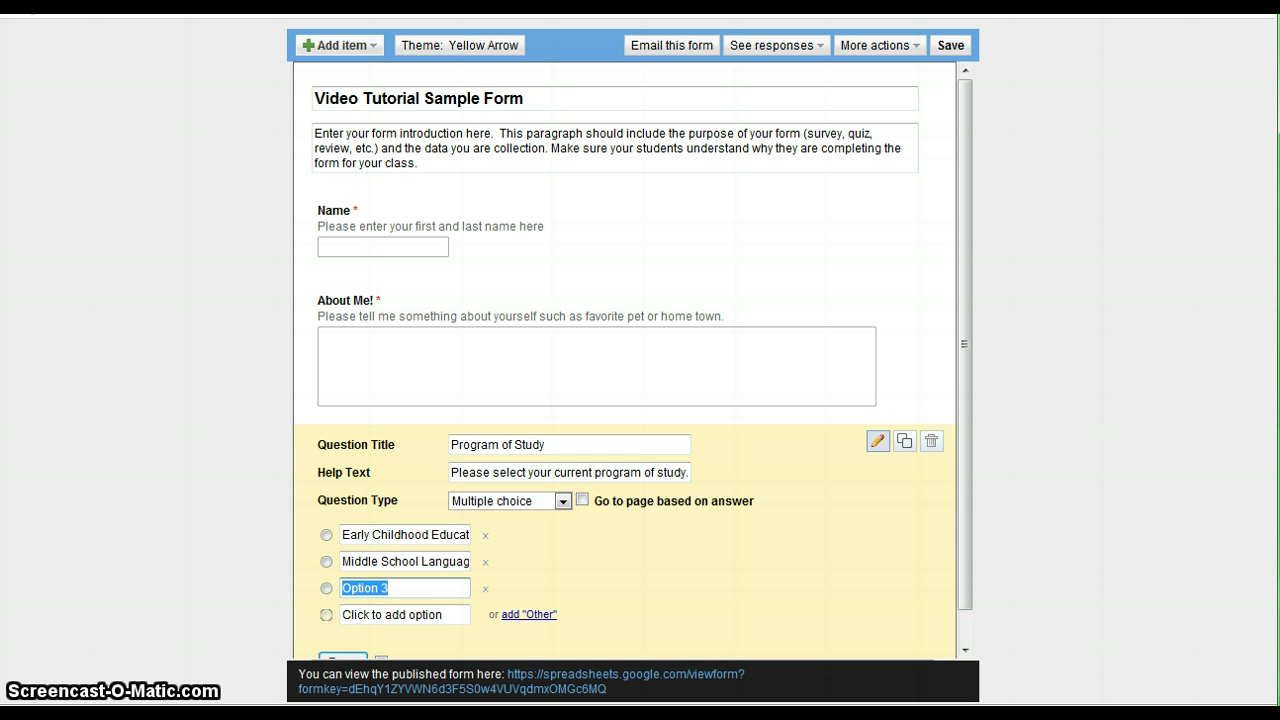
pyautogui.write('High School Math')
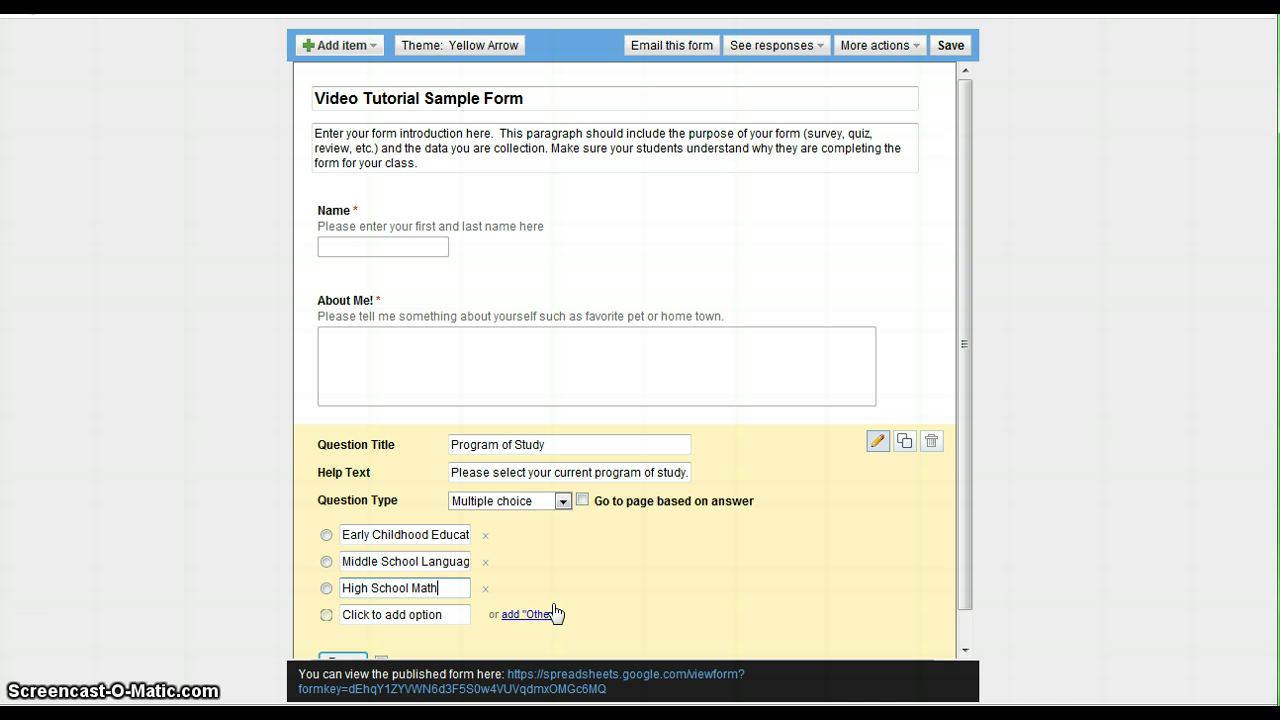
pyautogui.press('Return')
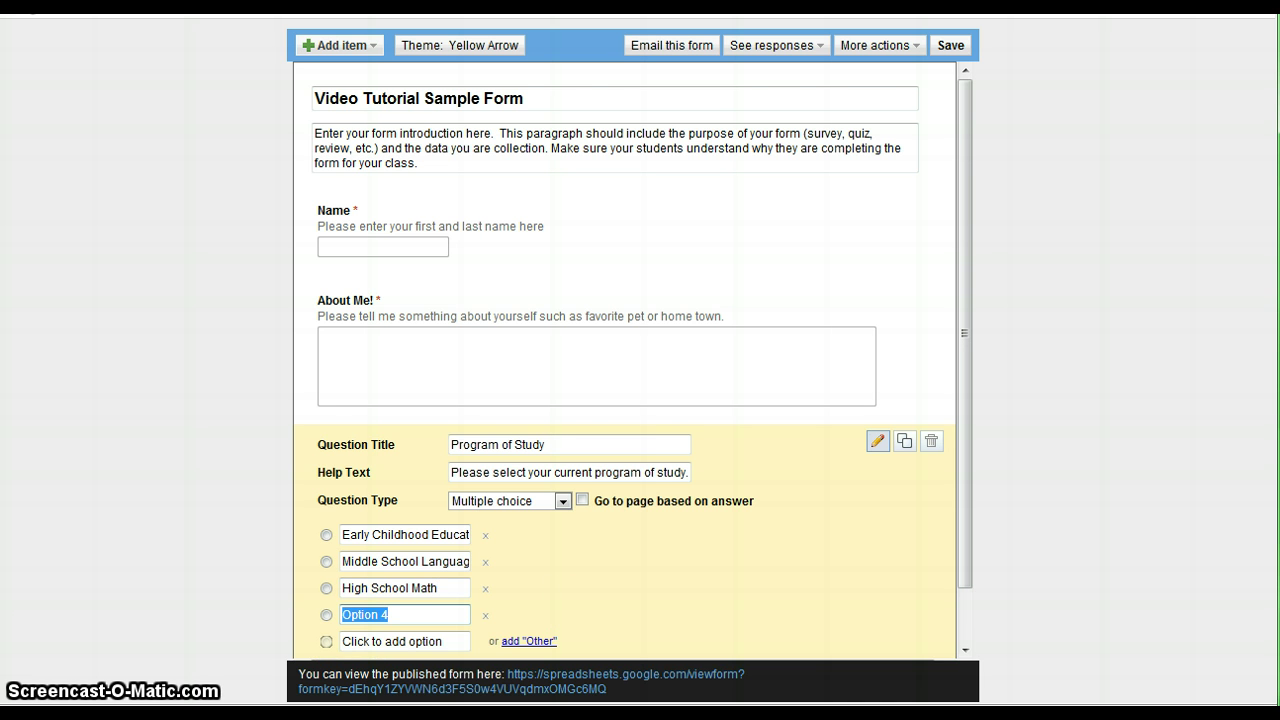
pyautogui.write('Biology')
pyautogui.scroll(-1, 752, 563)
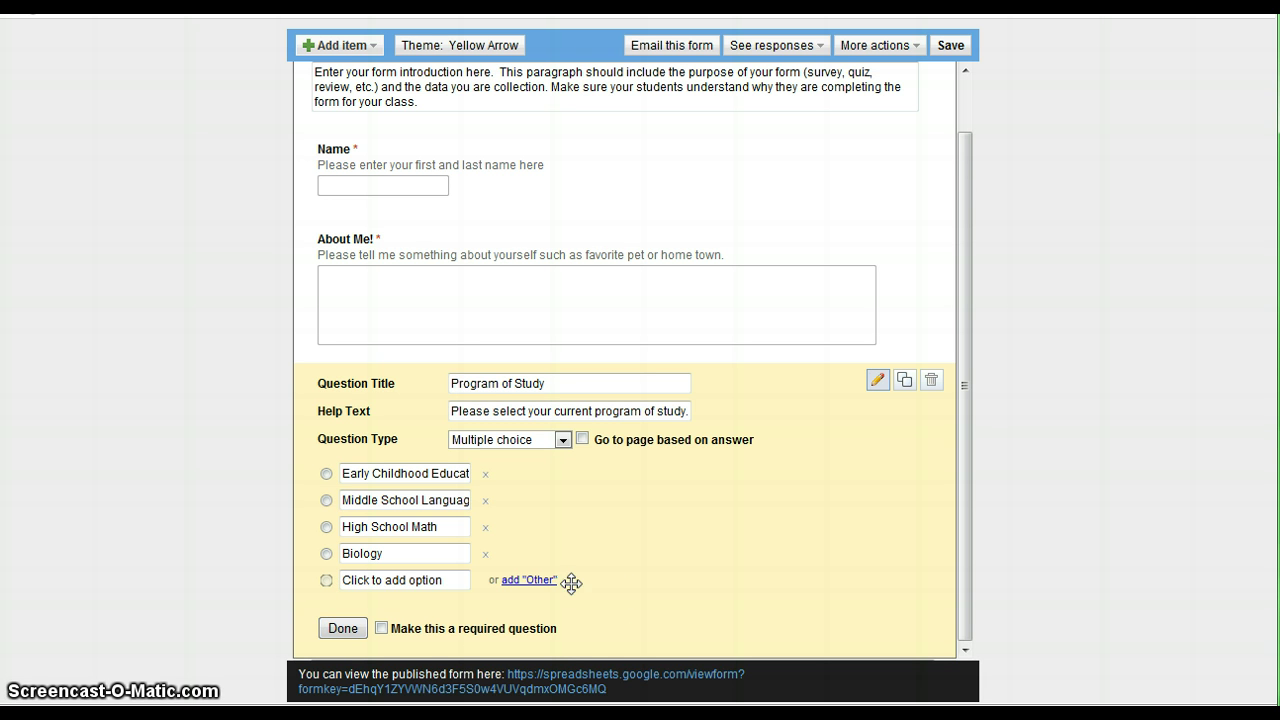
pyautogui.click(538, 580)
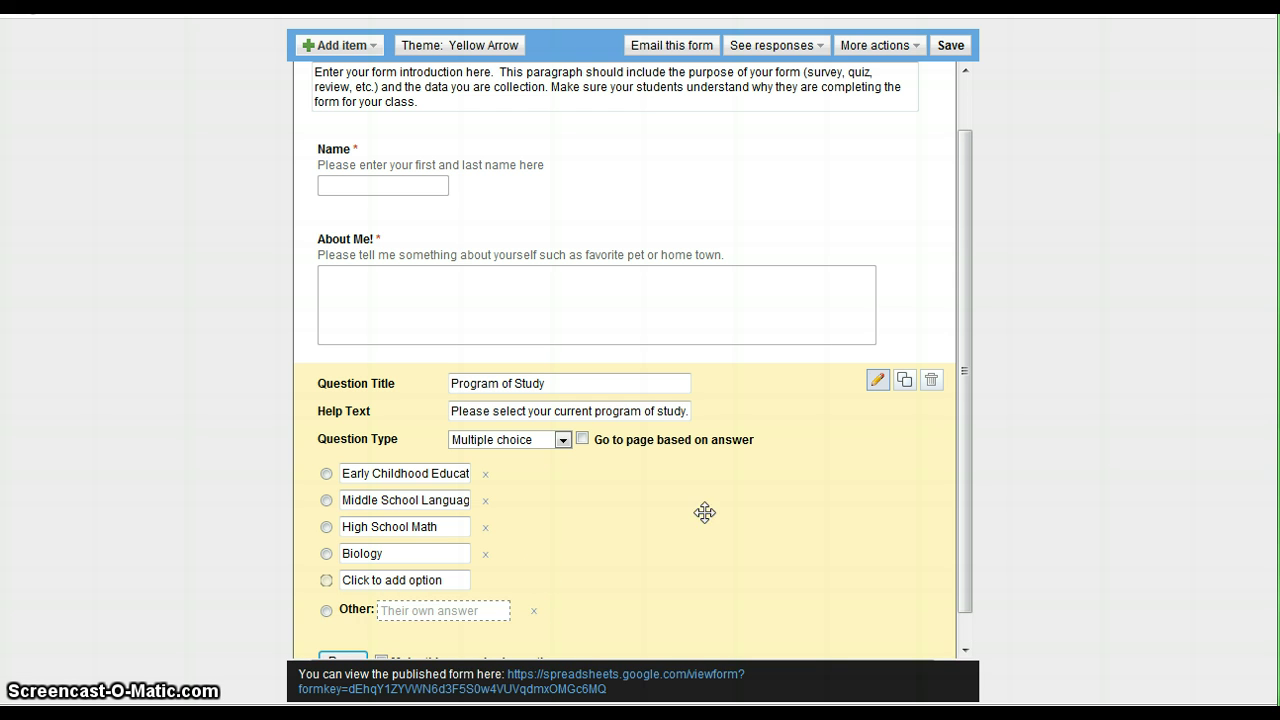
pyautogui.moveTo(966, 480); pyautogui.dragTo(962, 533)
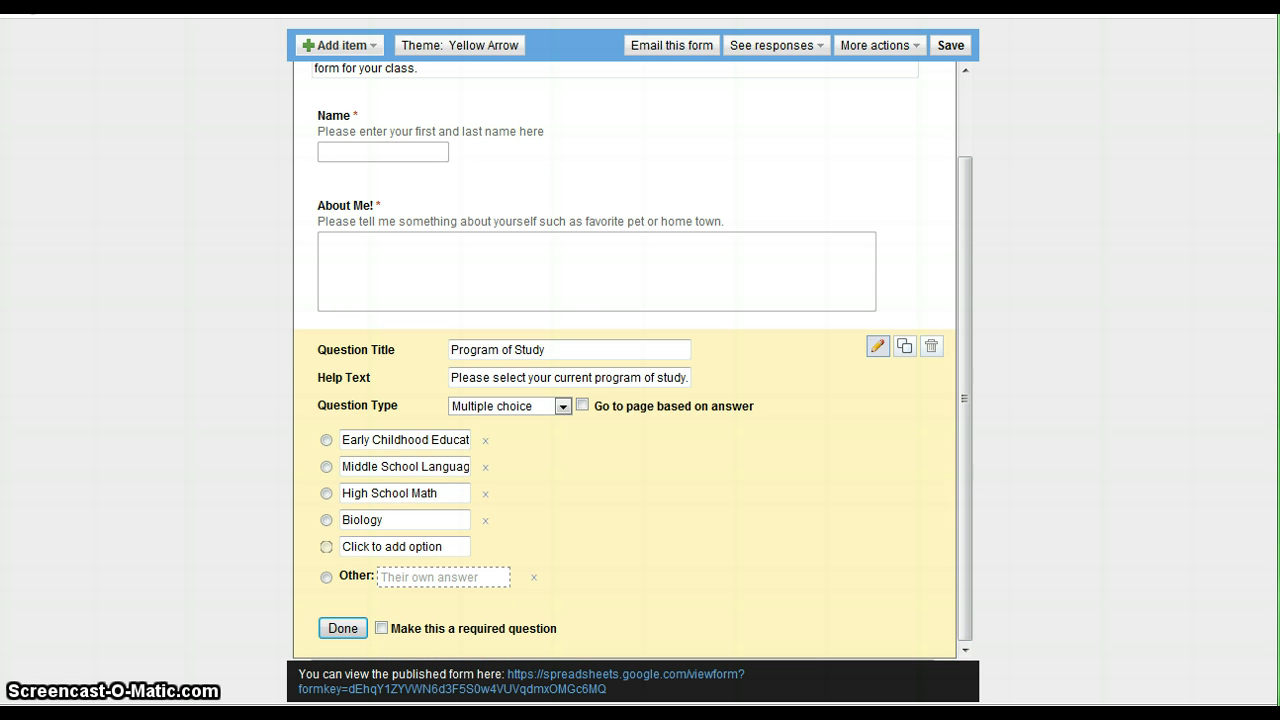
pyautogui.click(345, 630)
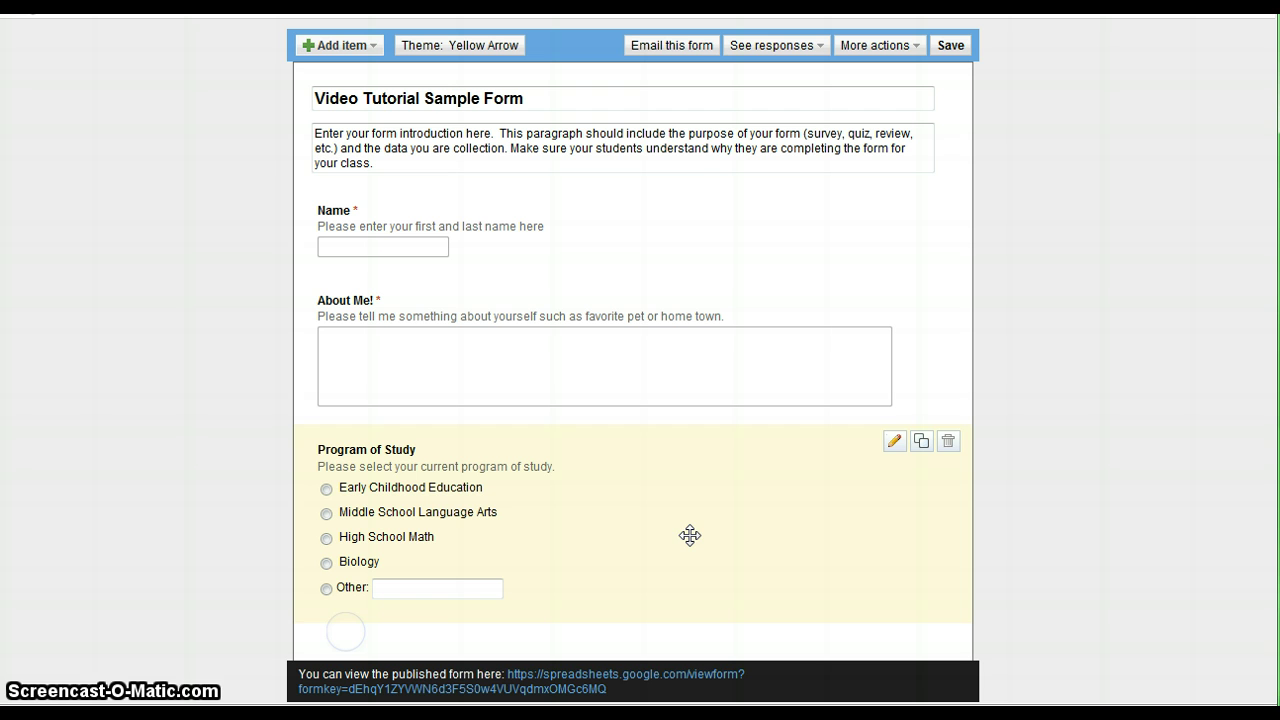
# Save the form and scroll the published Yellow Arrow form down to its Submit button.
pyautogui.click(955, 45)
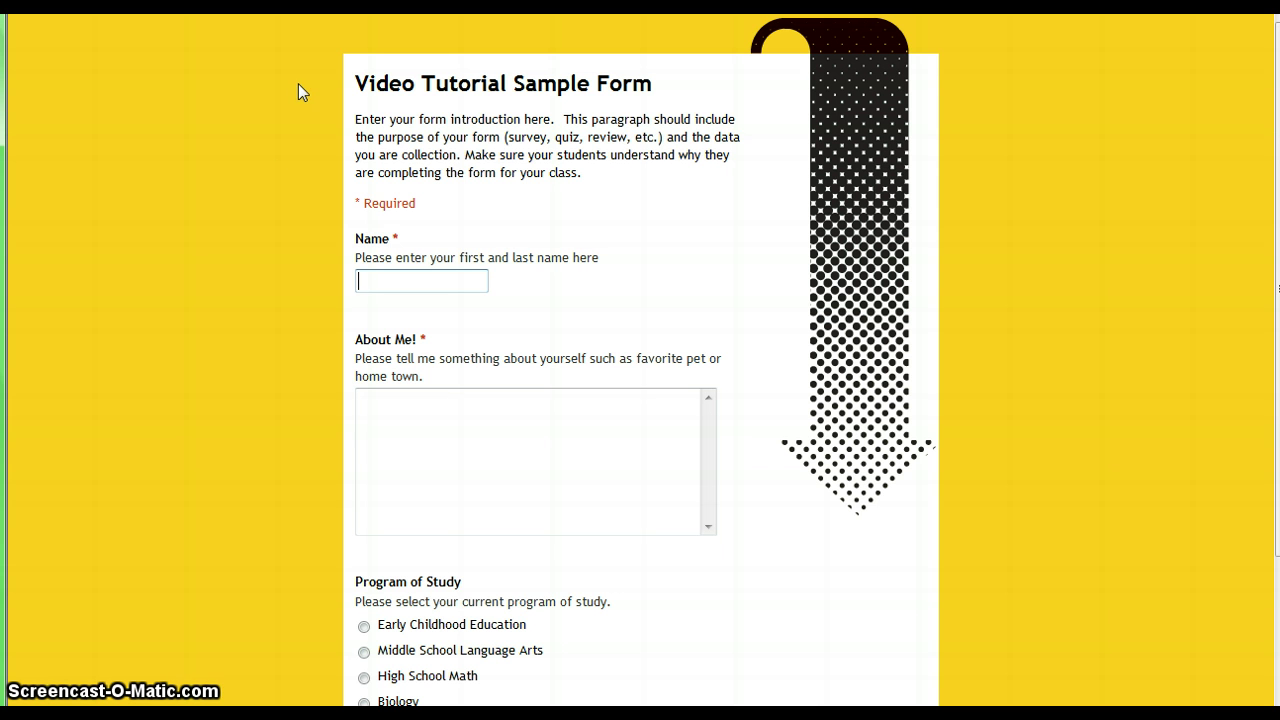
pyautogui.click(428, 209)
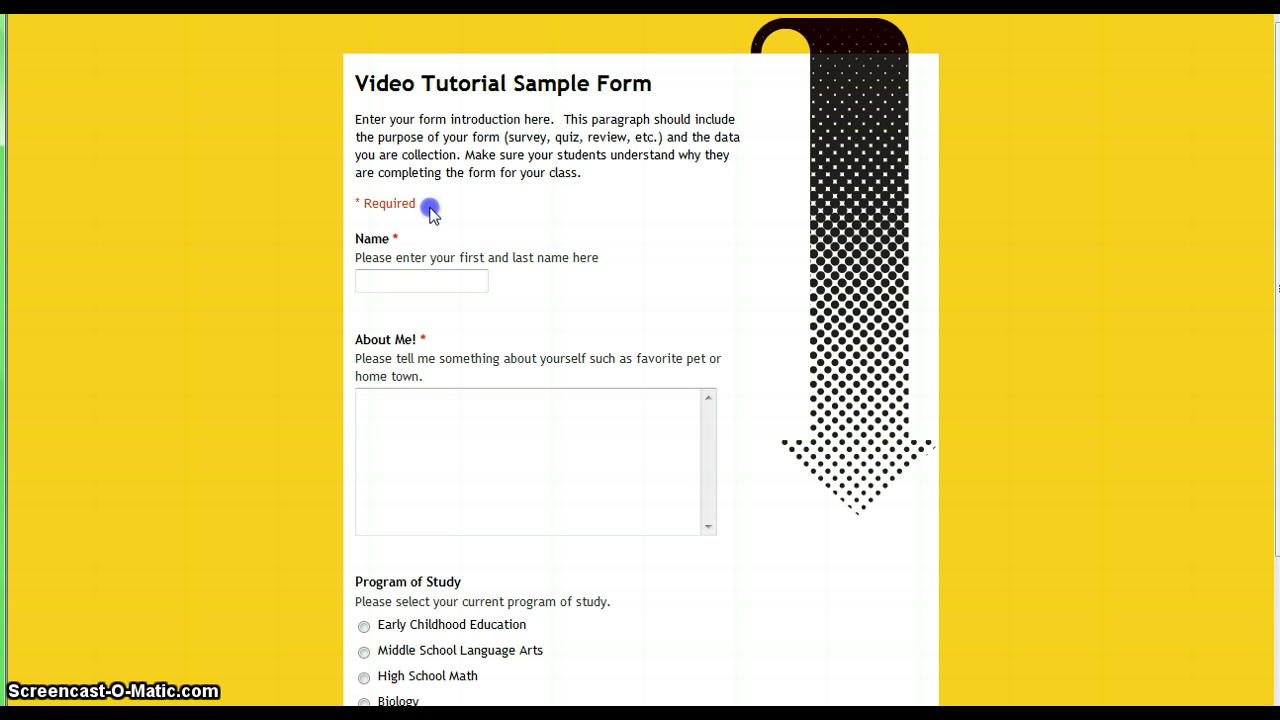
pyautogui.scroll(-3, 1089, 361)
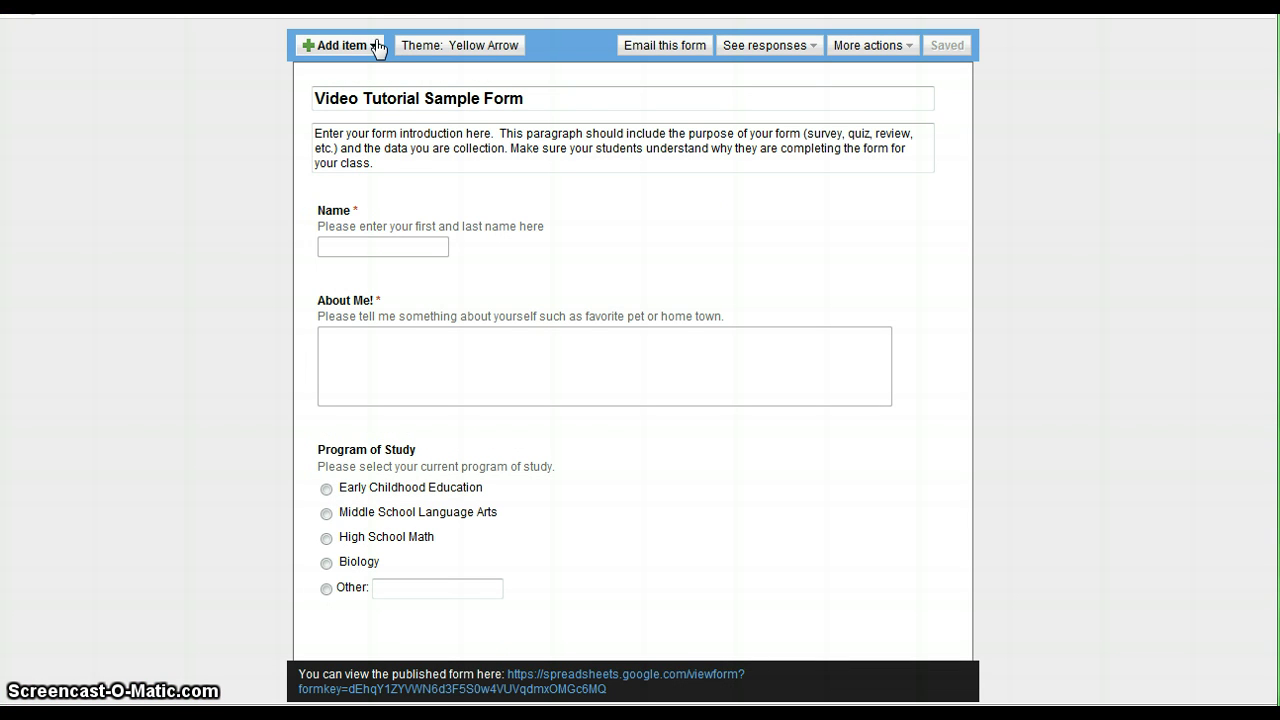
# Add a Checkboxes question and a Choose from a list question below Program of Study.
pyautogui.click(375, 48)
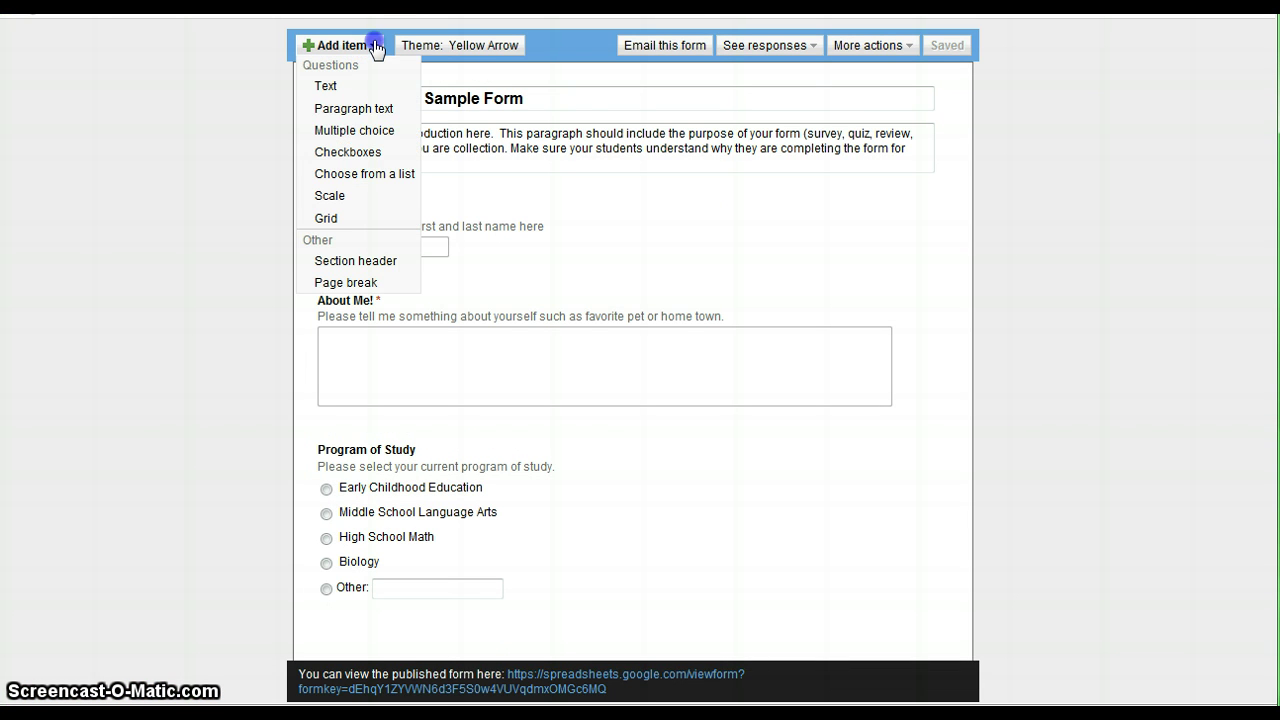
pyautogui.click(389, 150)
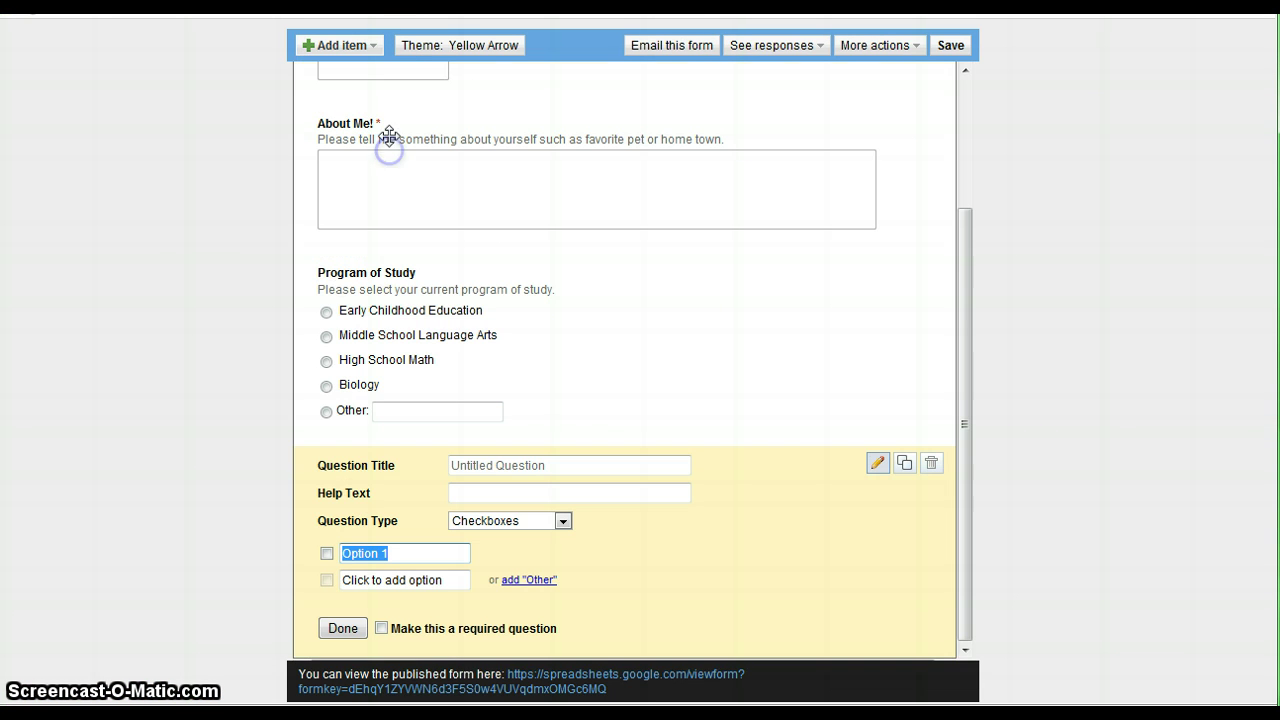
pyautogui.click(370, 46)
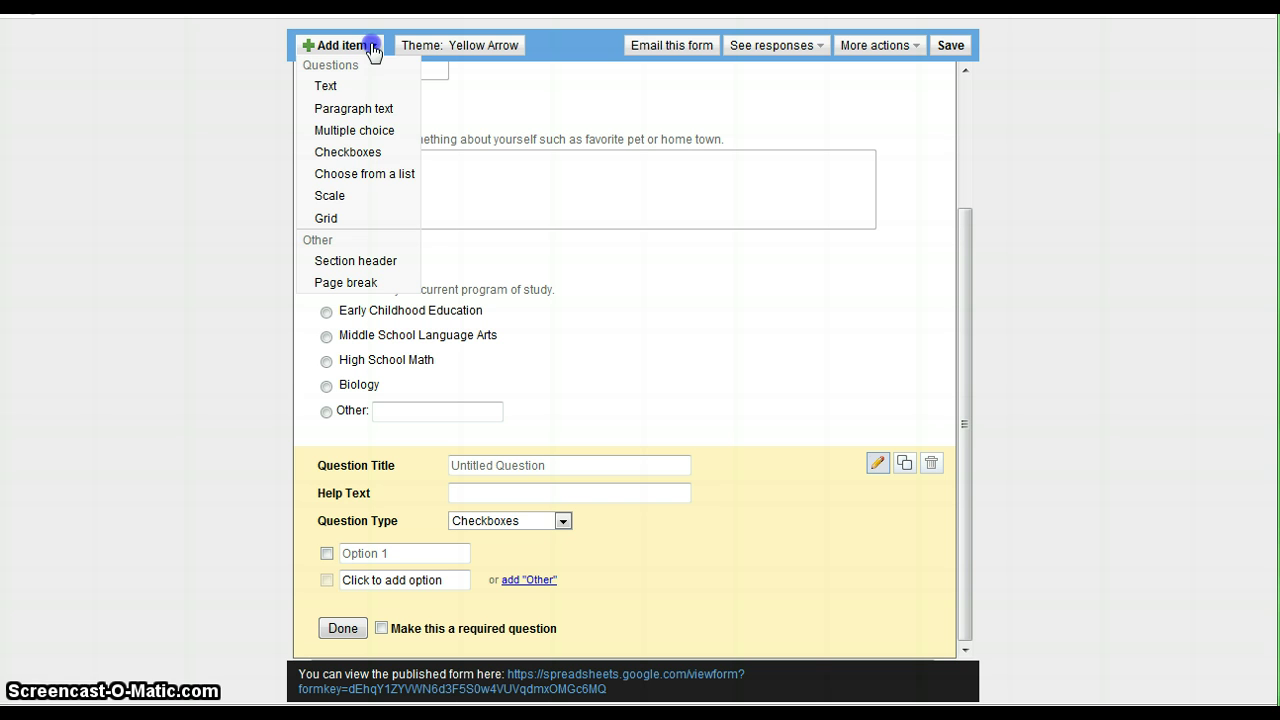
pyautogui.click(387, 174)
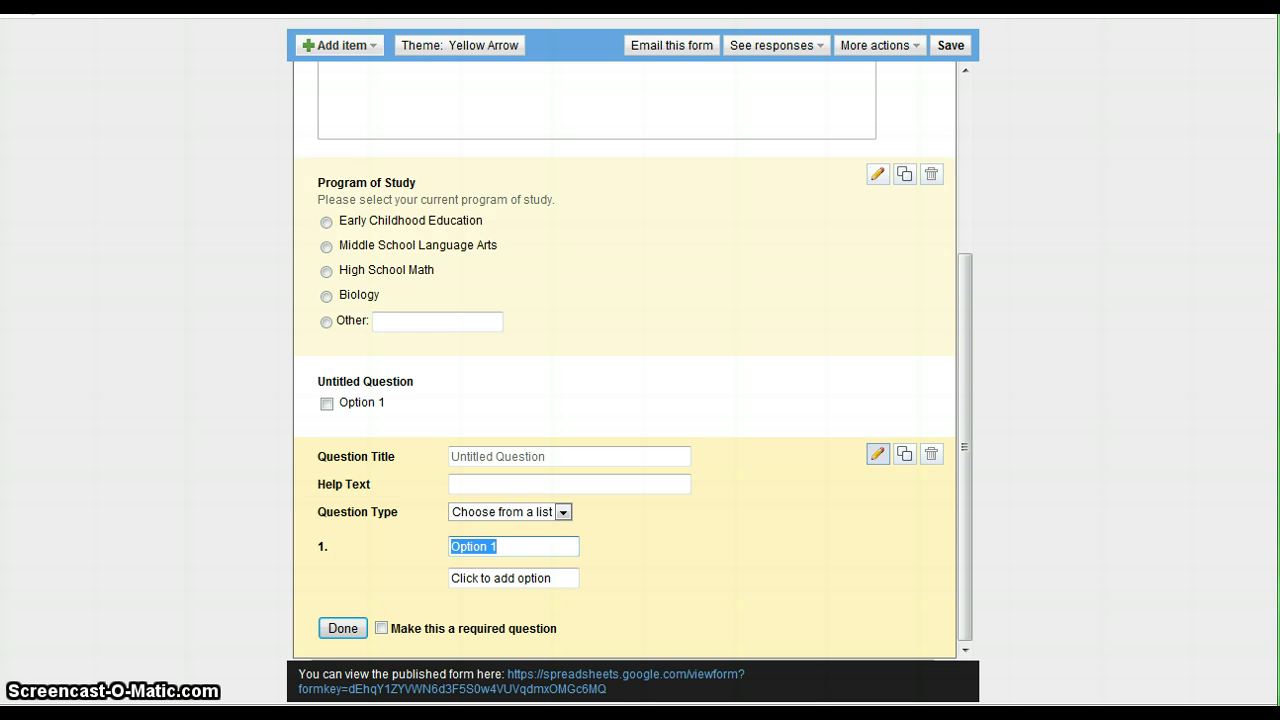
pyautogui.click(342, 628)
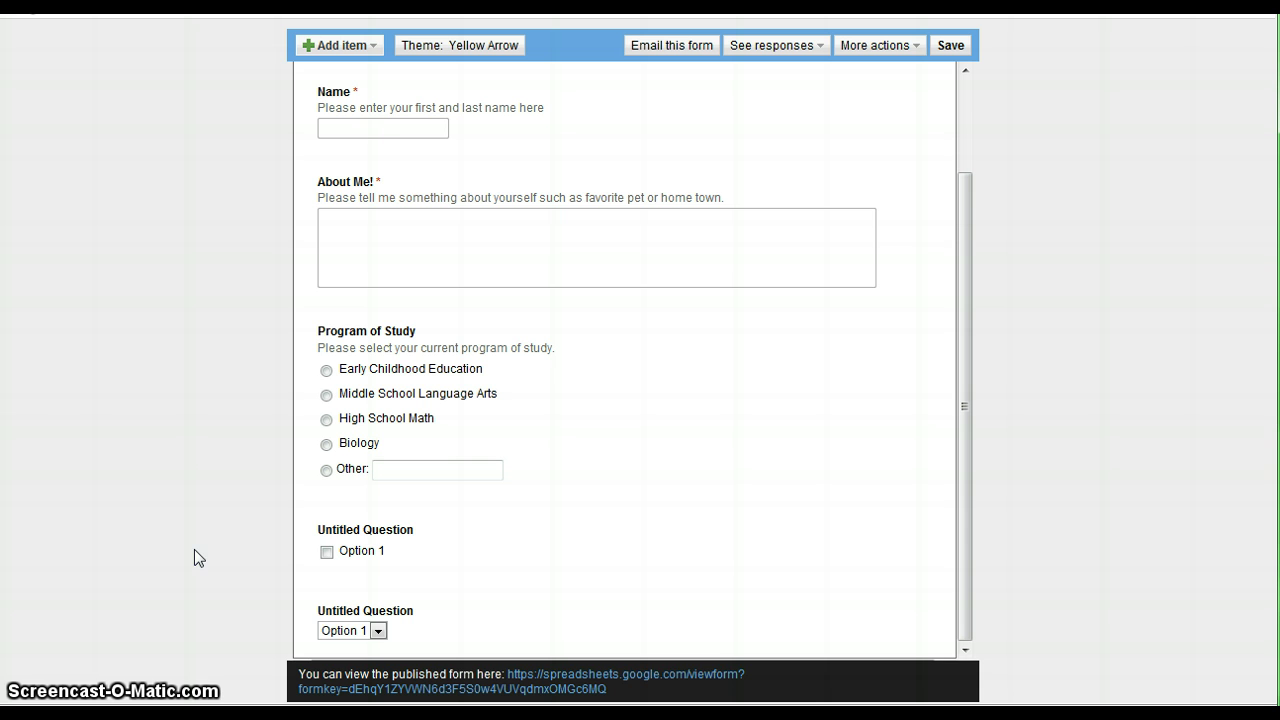
# Delete the stray checkbox question, keeping the list question, and save the form.
pyautogui.click(877, 522)
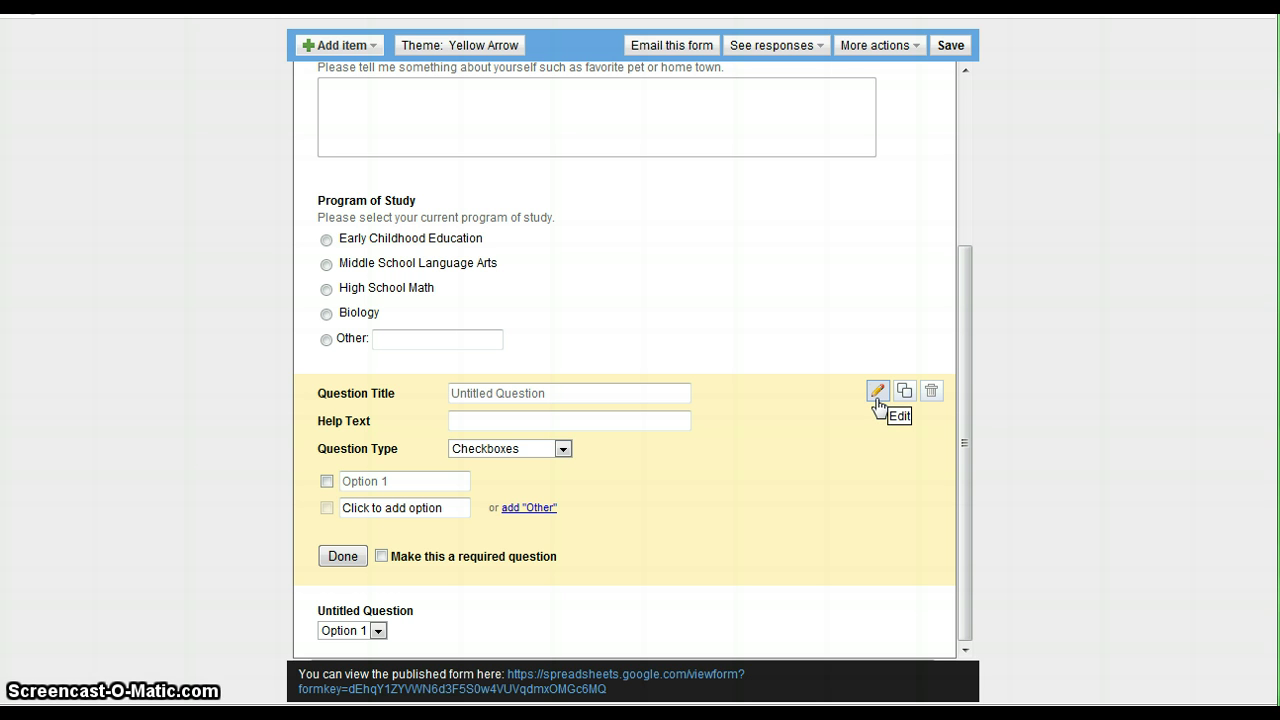
pyautogui.click(930, 393)
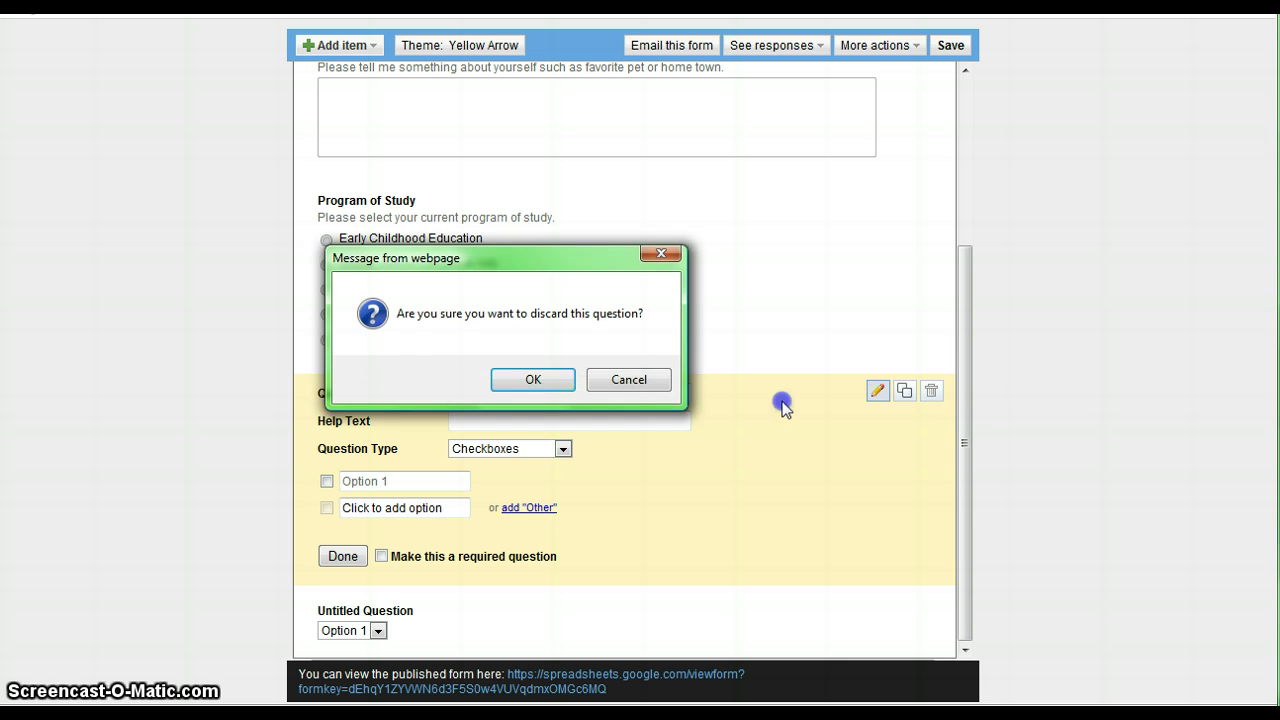
pyautogui.click(533, 378)
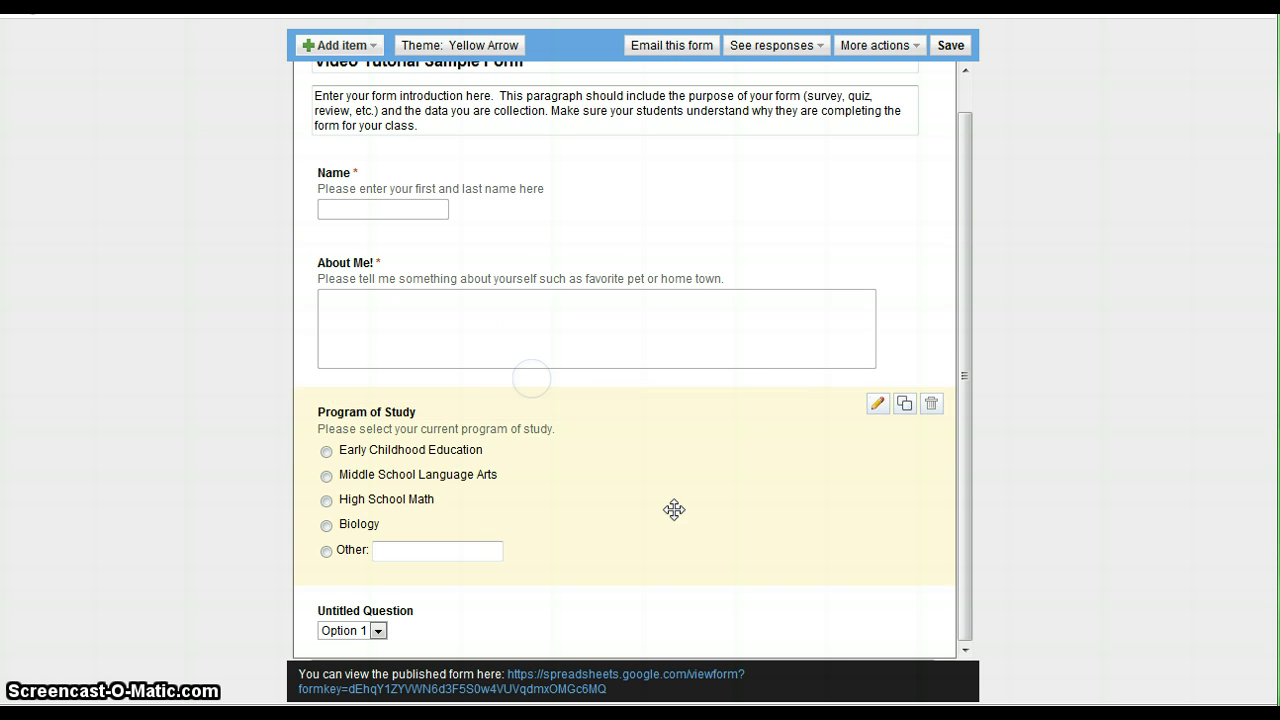
pyautogui.click(875, 605)
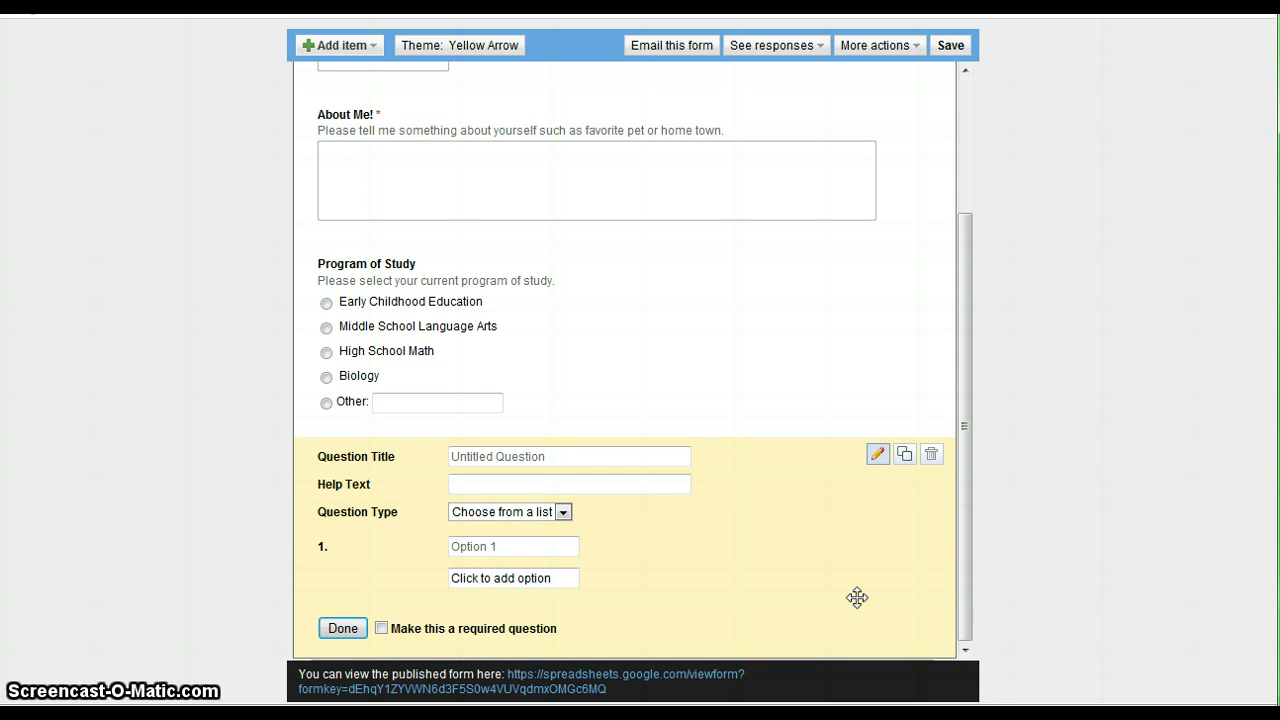
pyautogui.click(950, 46)
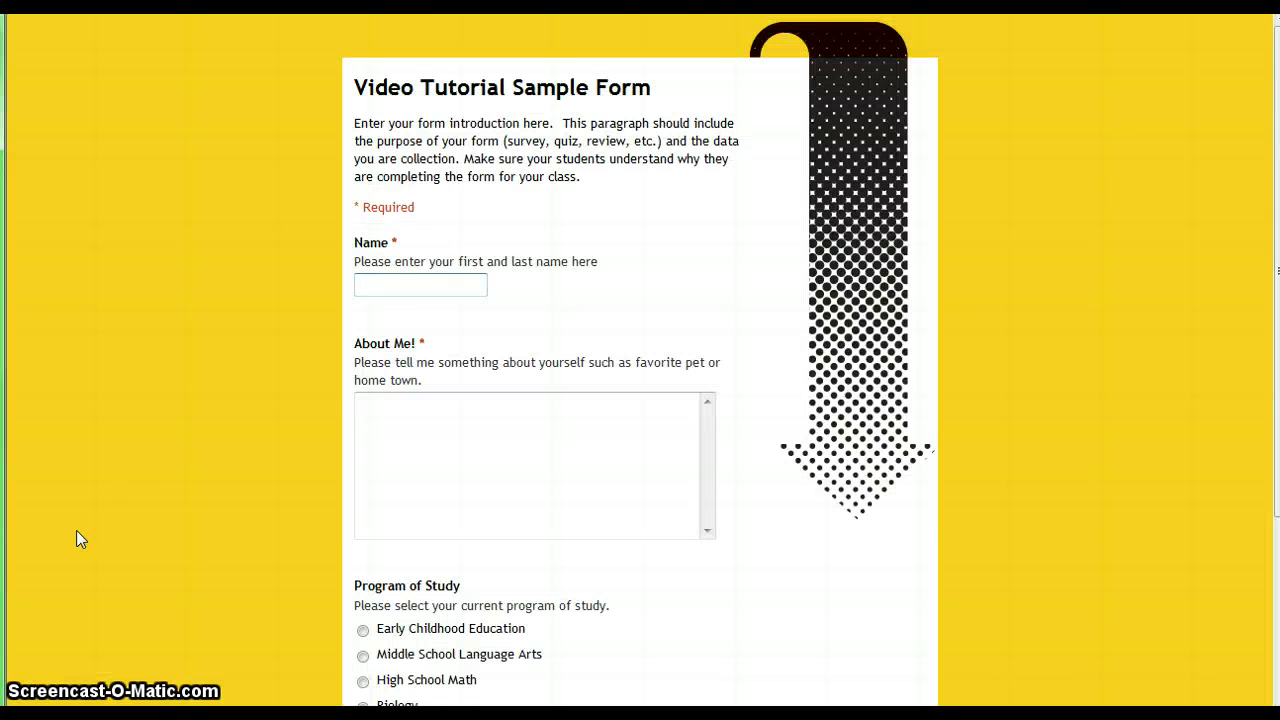
# Scroll the published form down to the Untitled Question dropdown showing Option 1 above Submit.
pyautogui.scroll(-3, 77, 533)
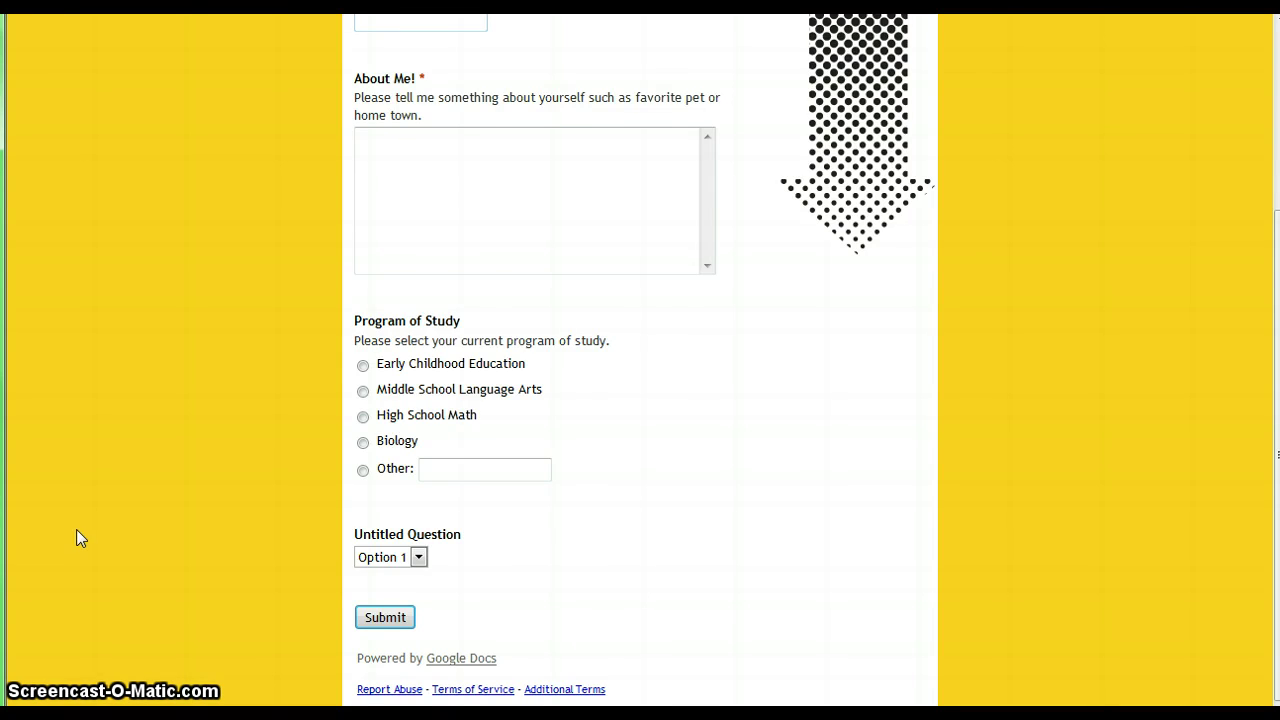